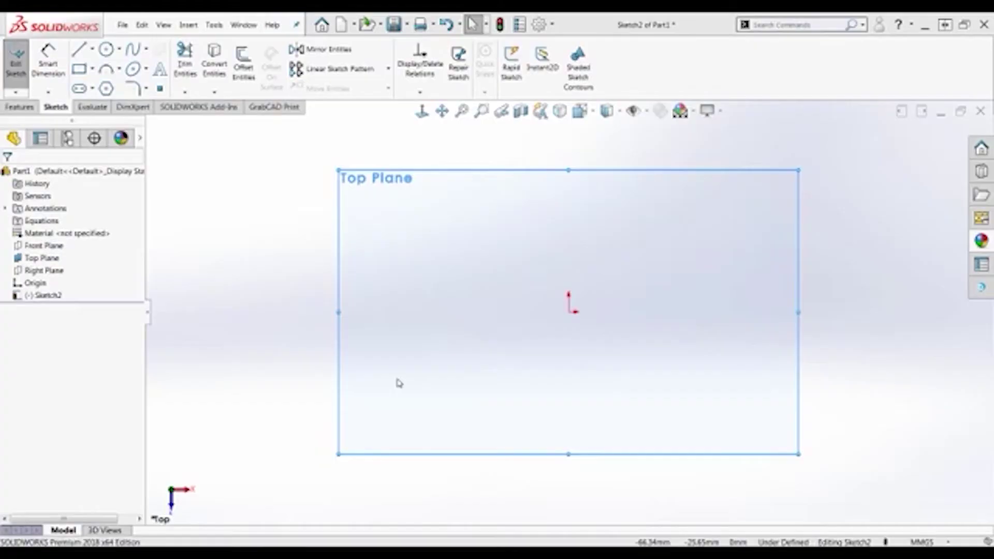
# Step: Sketch a horizontal line with a short vertical line rising from its right end
pyautogui.moveTo(397, 382); pyautogui.dragTo(451, 396, button='right')
pyautogui.click(392, 382)
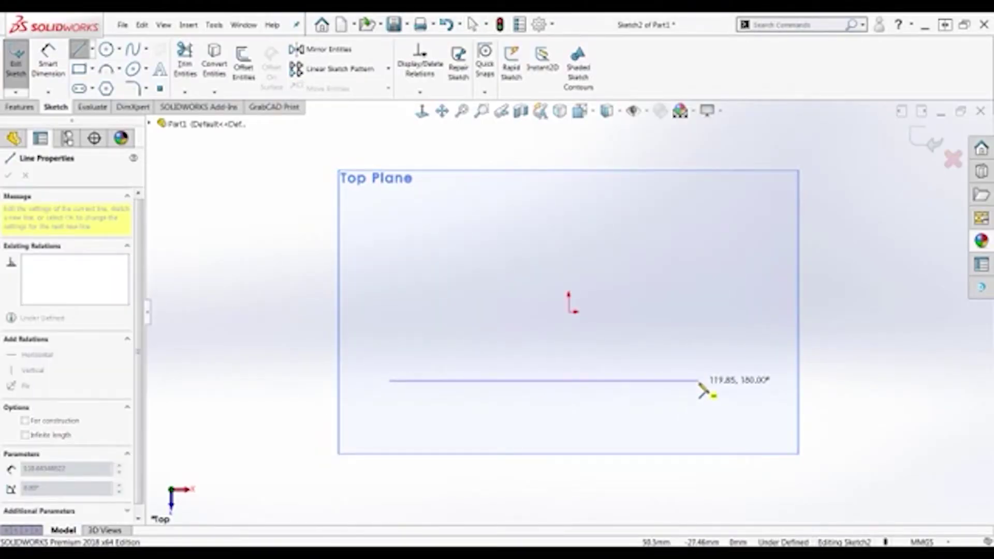
pyautogui.click(699, 382)
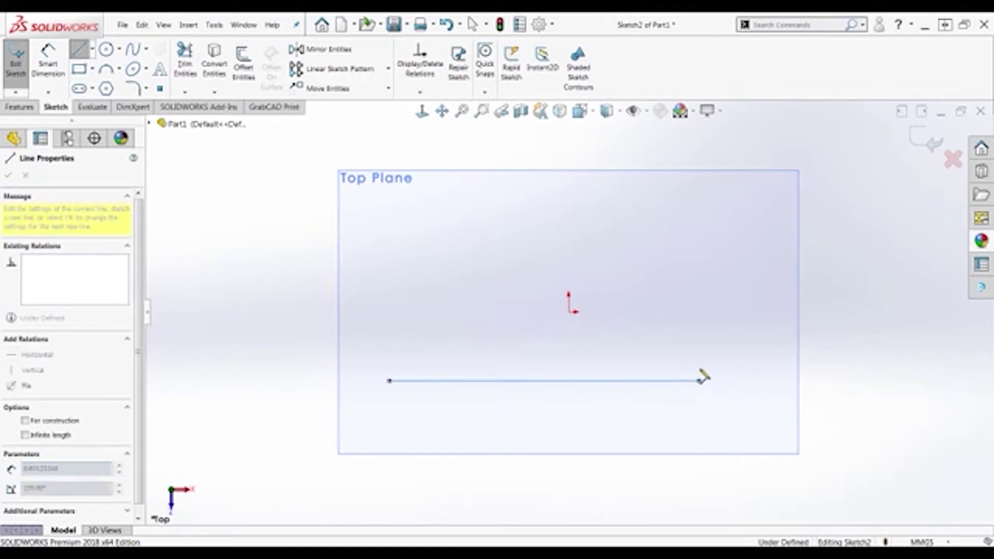
pyautogui.click(699, 317)
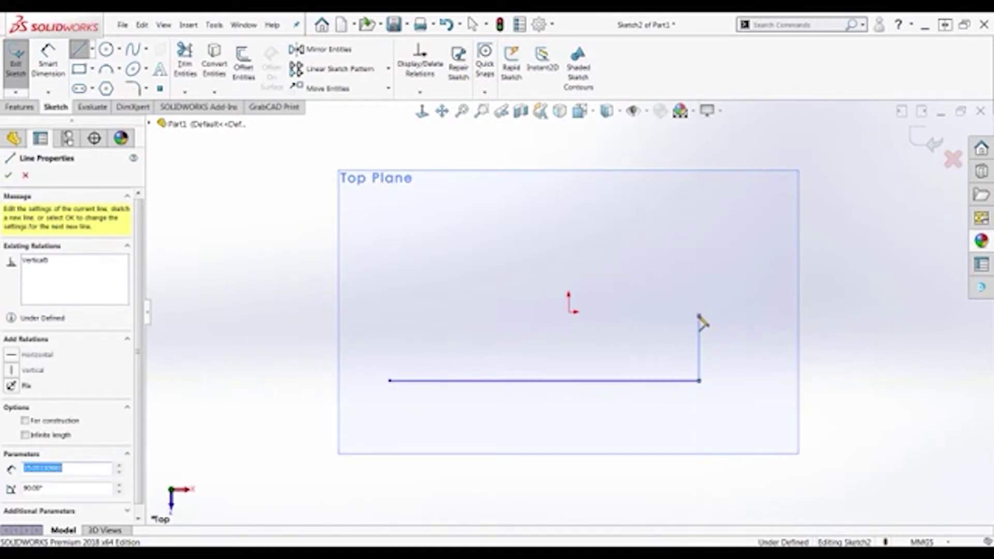
pyautogui.press('Escape')
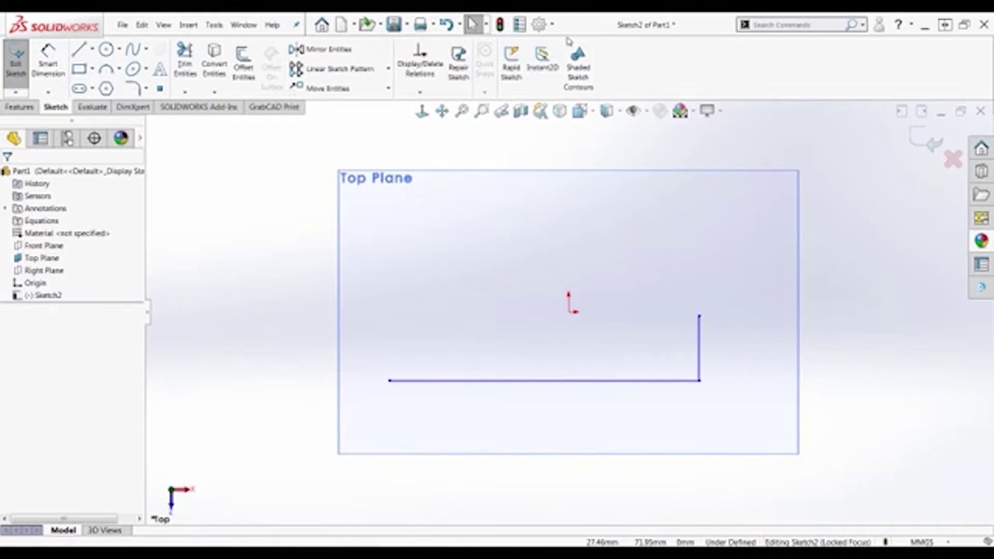
# Step: Enable on-screen numeric input, creating dimensions only when a value is entered
pyautogui.click(539, 24)
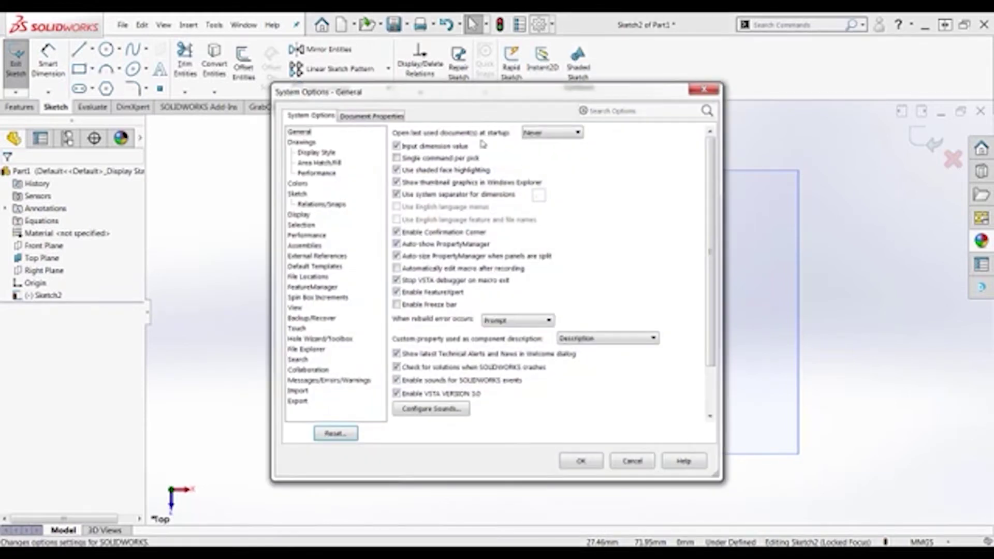
pyautogui.click(298, 195)
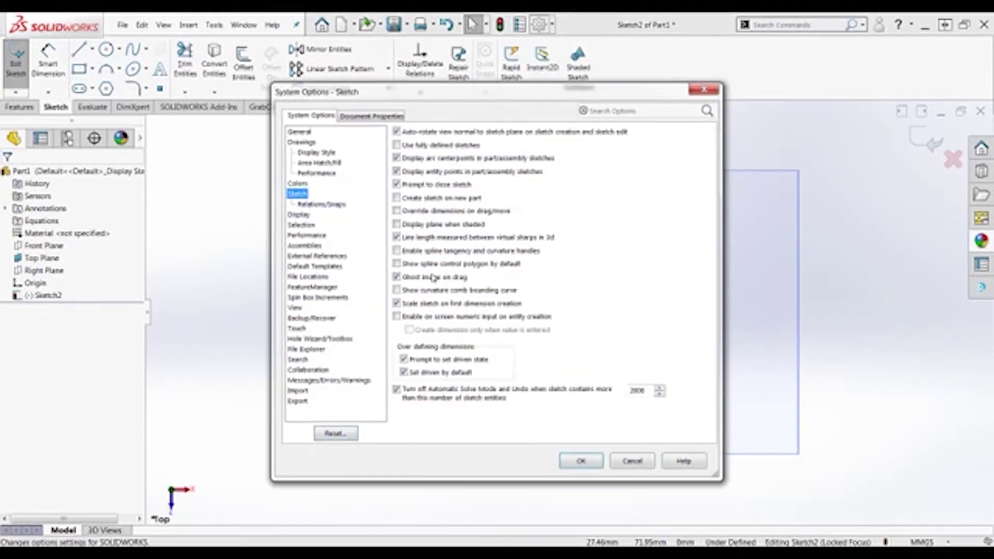
pyautogui.click(428, 320)
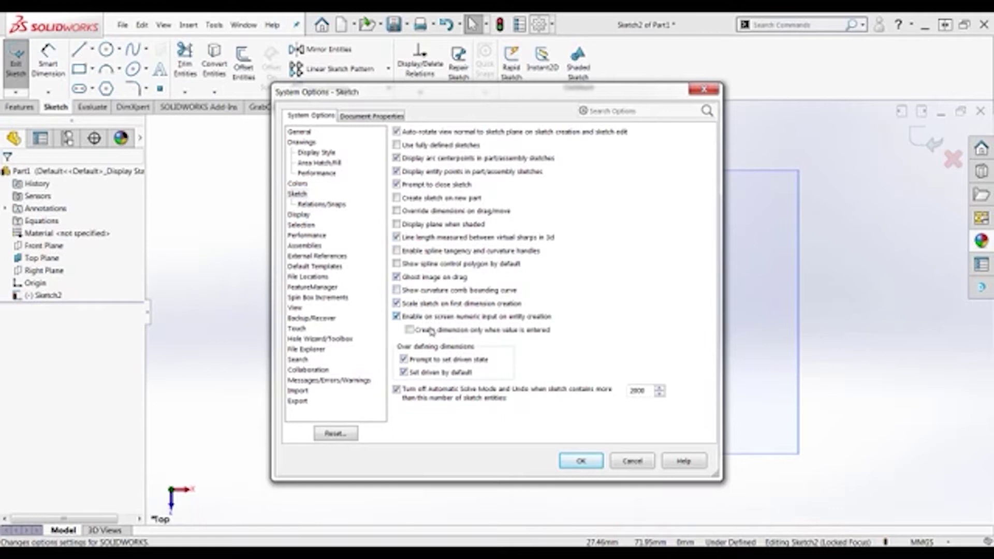
pyautogui.click(434, 332)
pyautogui.click(580, 460)
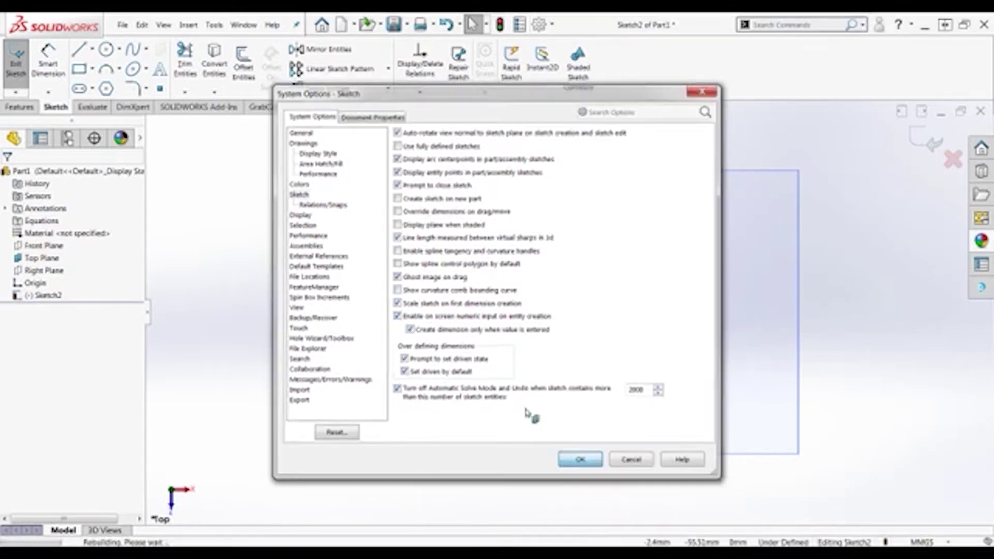
# Step: Sketch a 12.00 horizontal line, then a 15.00 vertical line from its end
pyautogui.moveTo(406, 239); pyautogui.dragTo(464, 253, button='right')
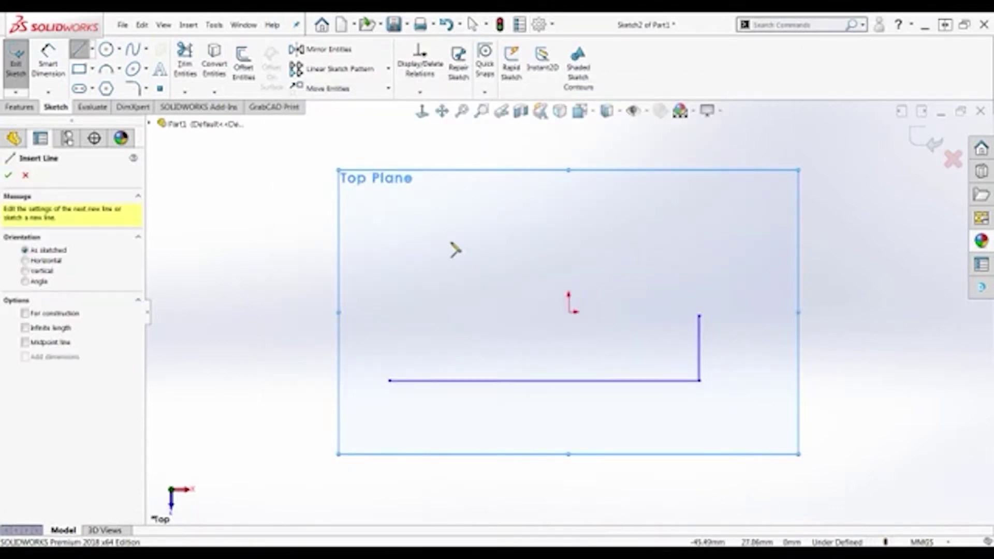
pyautogui.click(450, 242)
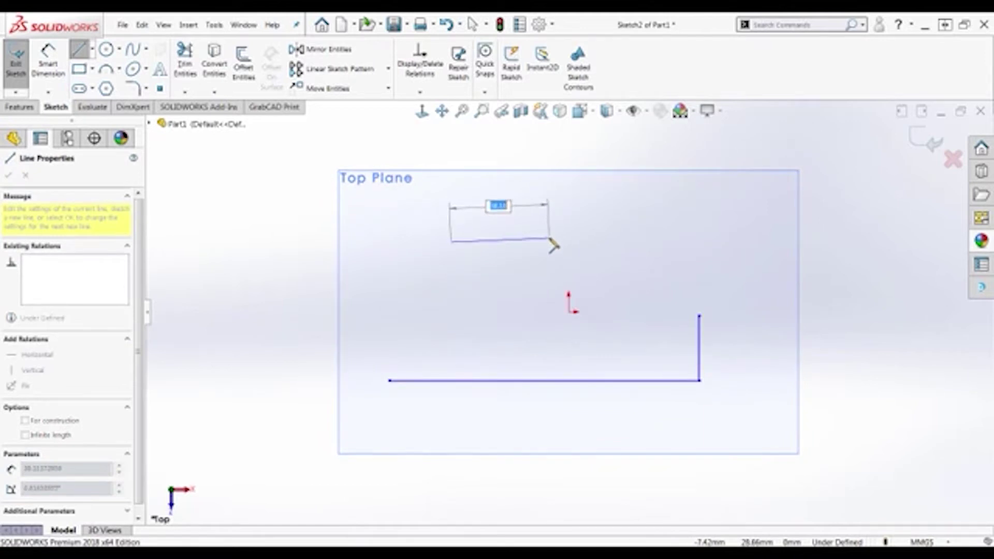
pyautogui.write('52')
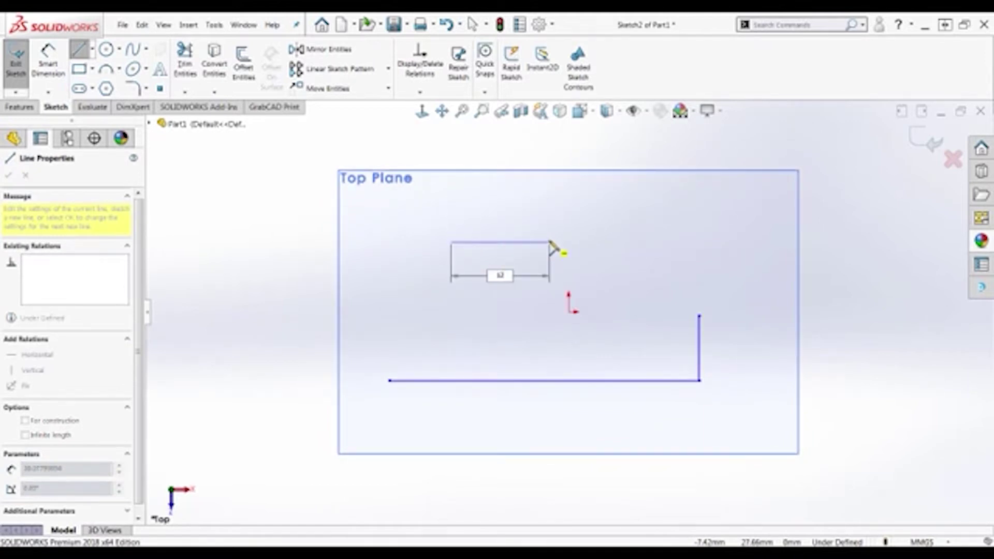
pyautogui.press('Return')
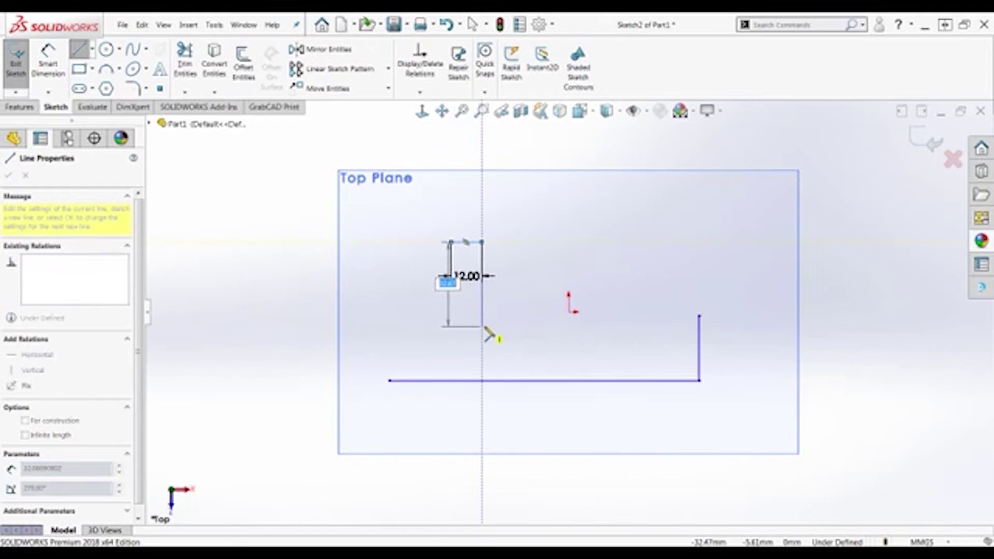
pyautogui.write('48')
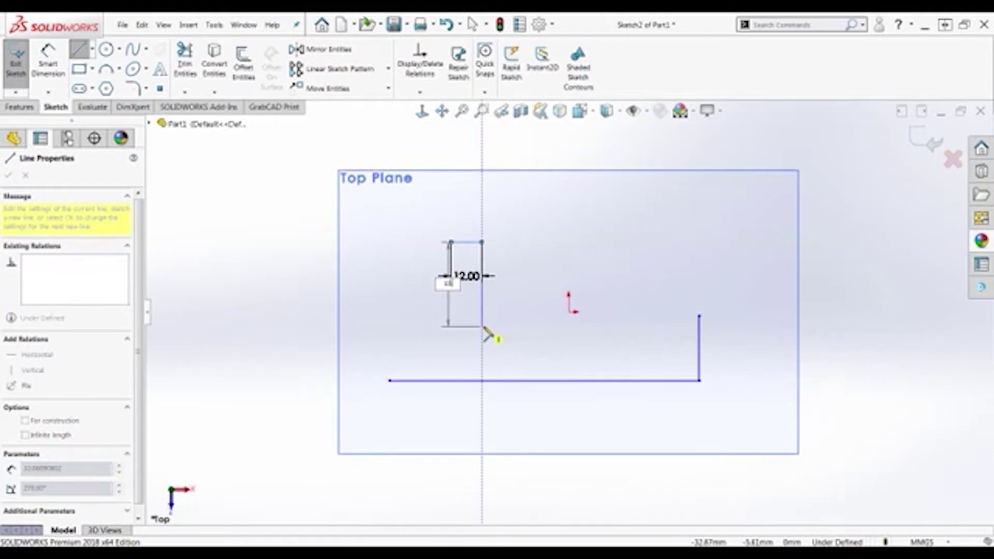
pyautogui.press('Return')
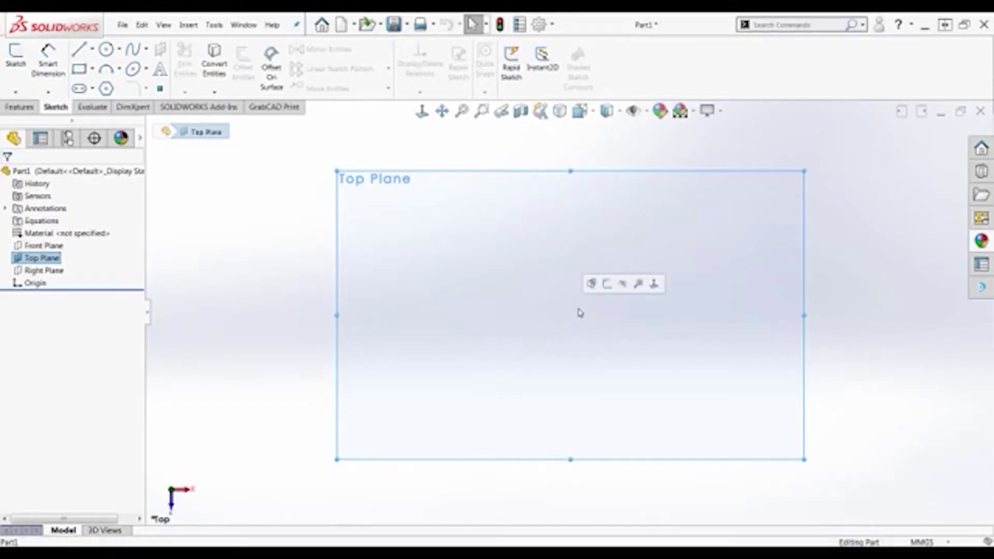
pyautogui.scroll(1, 578, 313)
pyautogui.scroll(1, 578, 312)
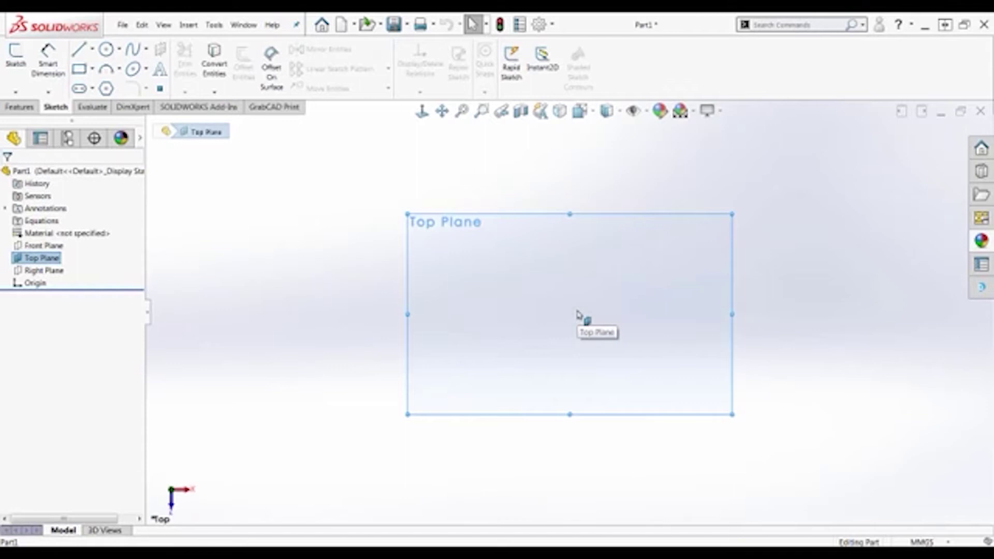
pyautogui.scroll(-3, 579, 313)
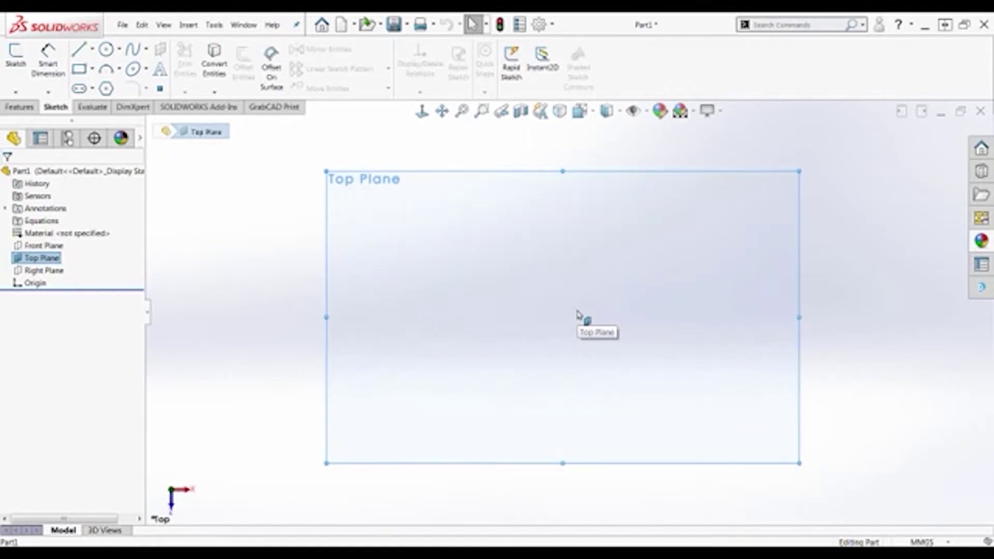
# Step: Turn on 'Reverse mouse wheel zoom direction' in the View system options
pyautogui.click(539, 24)
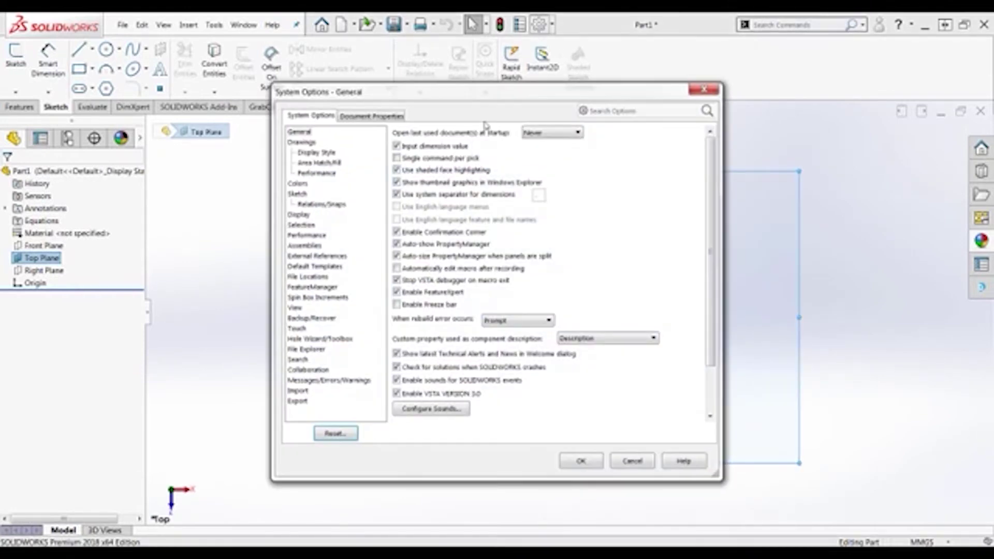
pyautogui.click(295, 307)
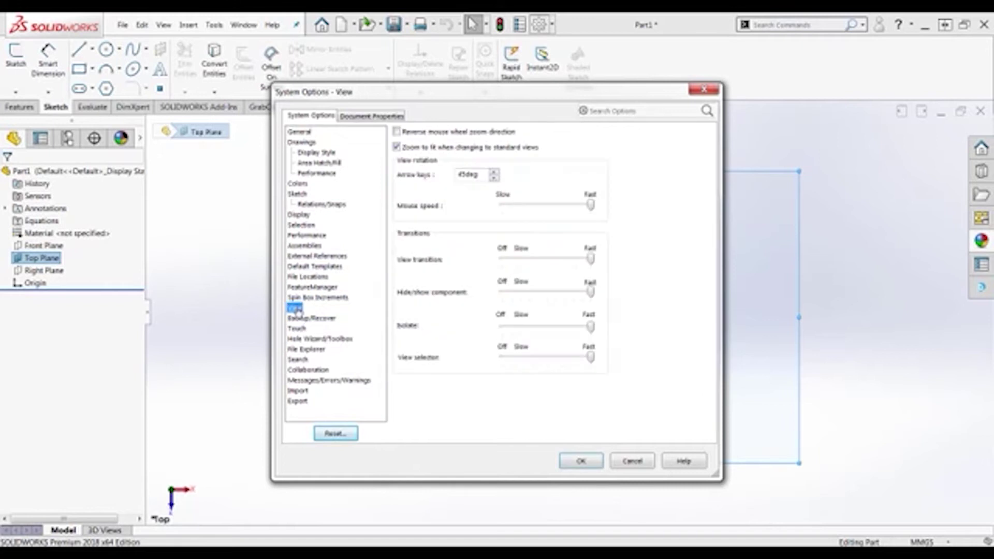
pyautogui.click(455, 133)
pyautogui.click(581, 461)
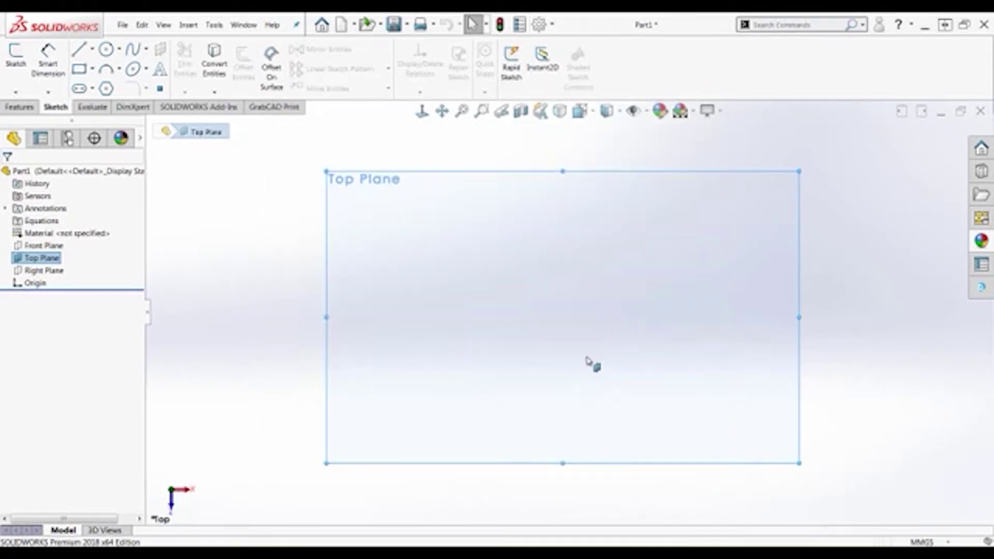
# Step: Test the reversed wheel zoom and clear the Top Plane selection
pyautogui.scroll(1, 566, 326)
pyautogui.scroll(2, 566, 326)
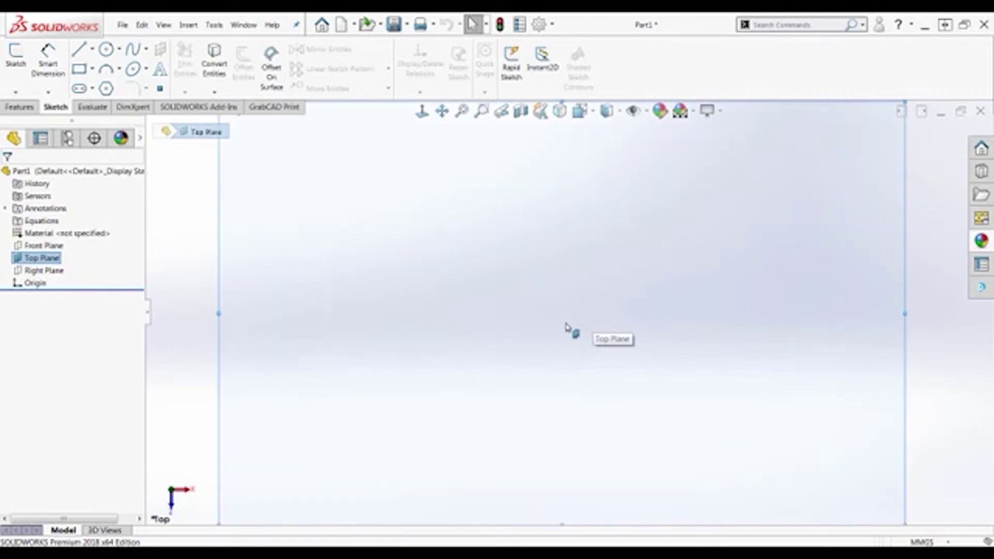
pyautogui.scroll(-2, 566, 326)
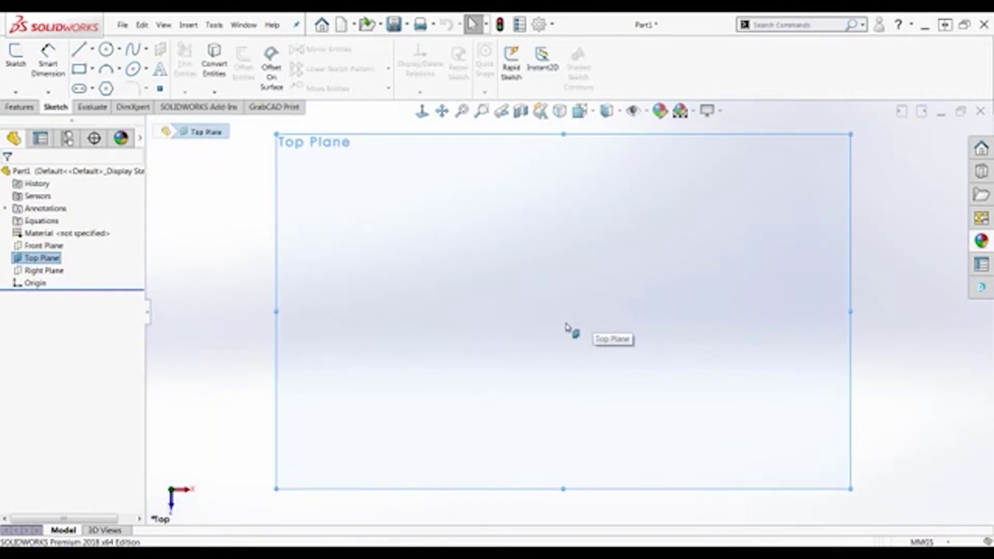
pyautogui.scroll(-1, 566, 326)
pyautogui.click(868, 264)
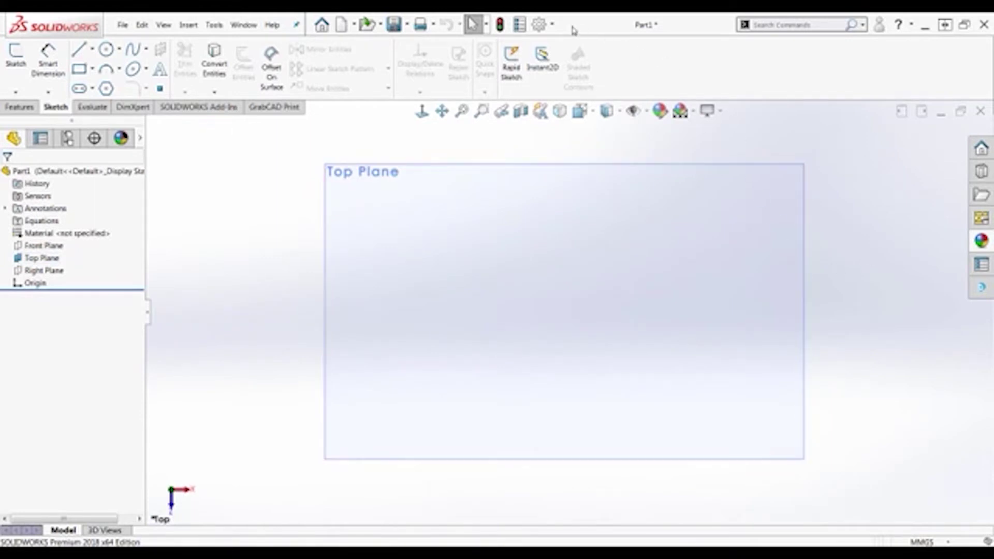
# Step: Show the View category commands in the Customize dialog's Keyboard tab
pyautogui.click(553, 32)
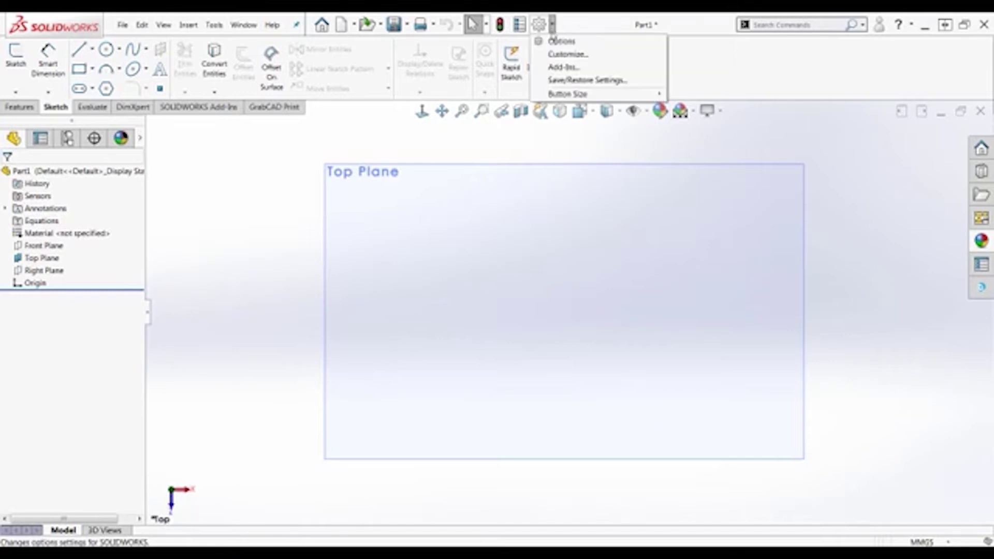
pyautogui.click(556, 54)
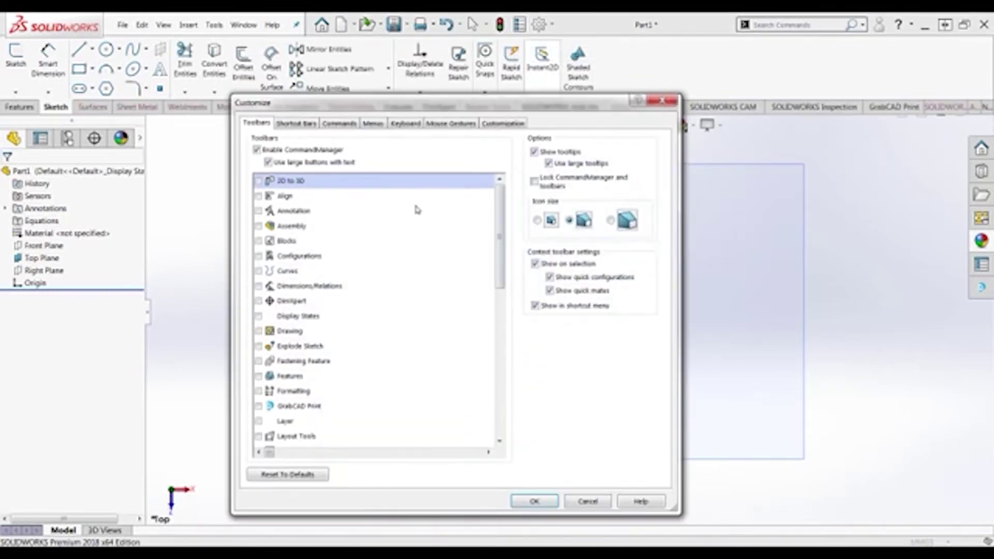
pyautogui.click(393, 123)
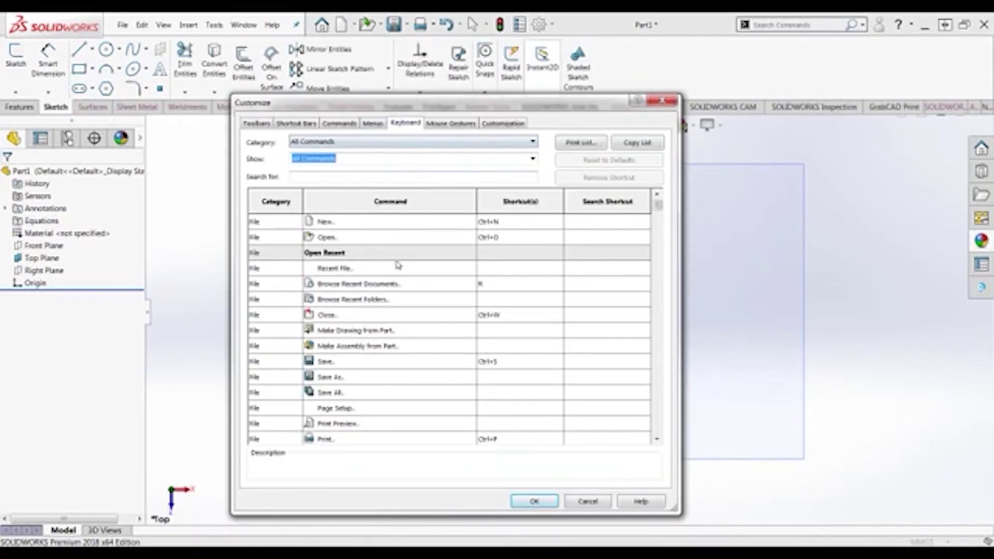
pyautogui.click(385, 141)
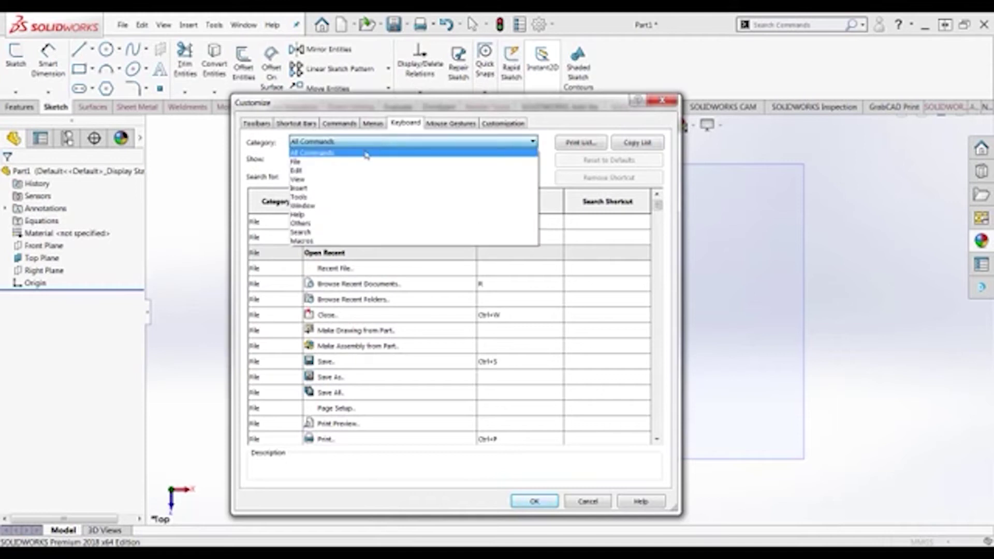
pyautogui.click(324, 177)
pyautogui.scroll(-6, 440, 319)
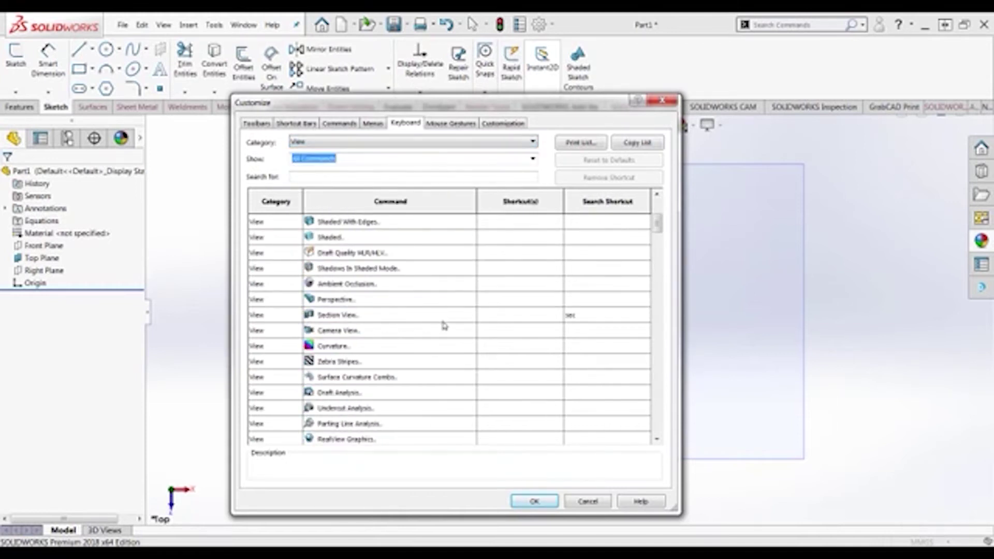
pyautogui.scroll(-4, 445, 325)
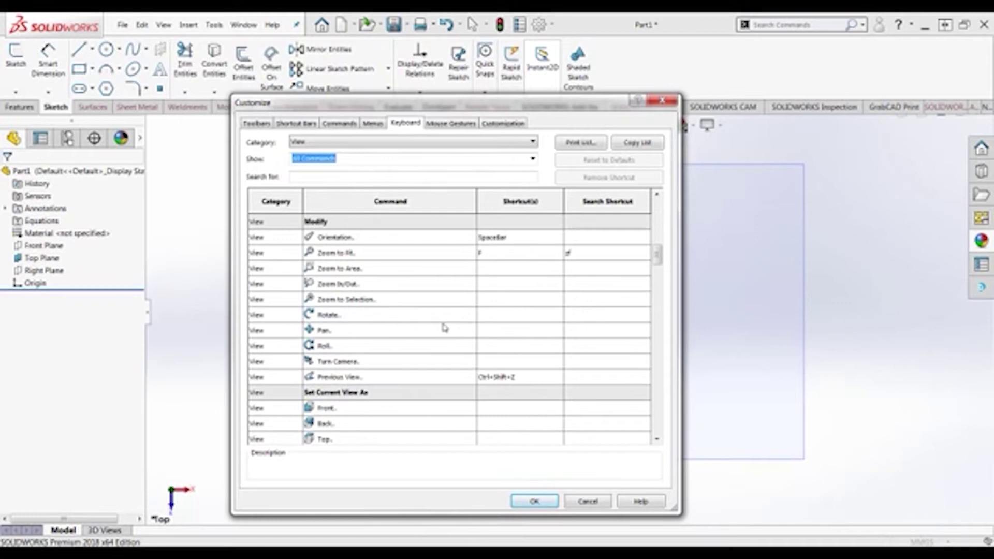
# Step: Assign F2 to Pan, F4 to Rotate and F3 to Zoom In/Out, reassigning F3 from Quick Snaps
pyautogui.click(501, 336)
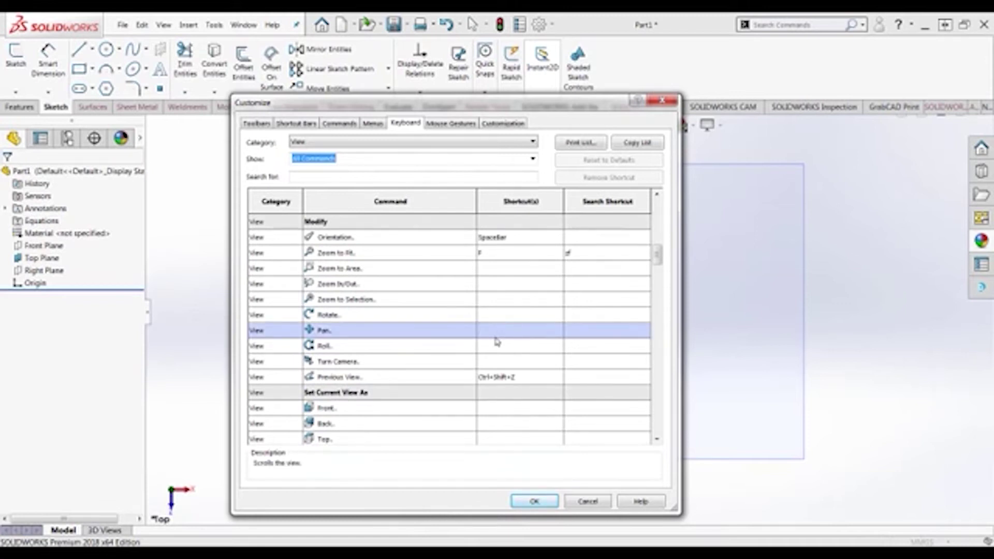
pyautogui.click(499, 316)
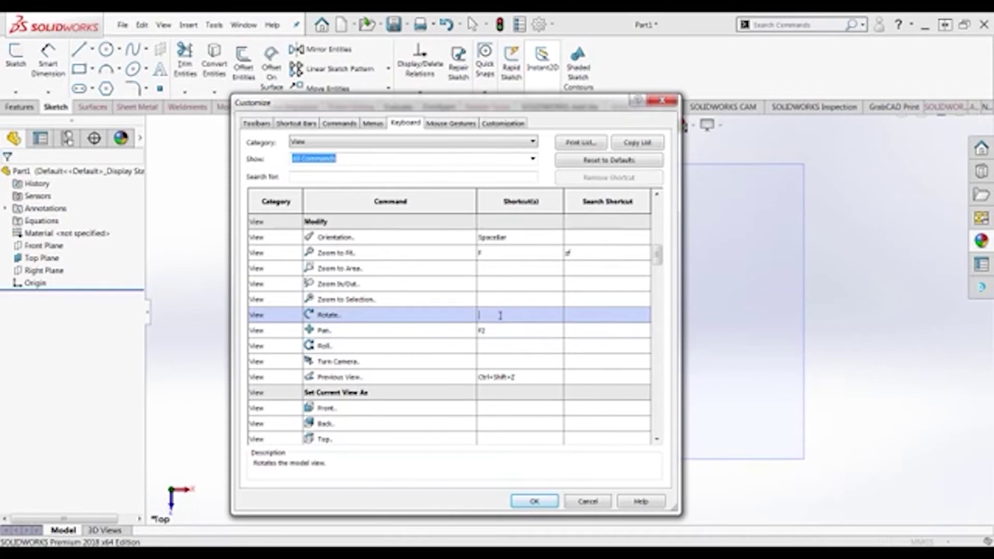
pyautogui.press('F4')
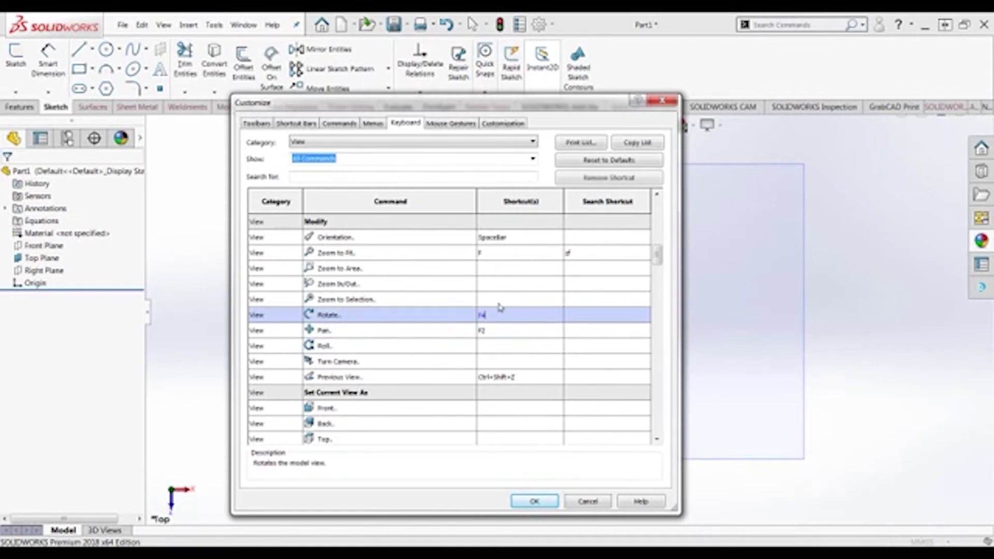
pyautogui.click(492, 284)
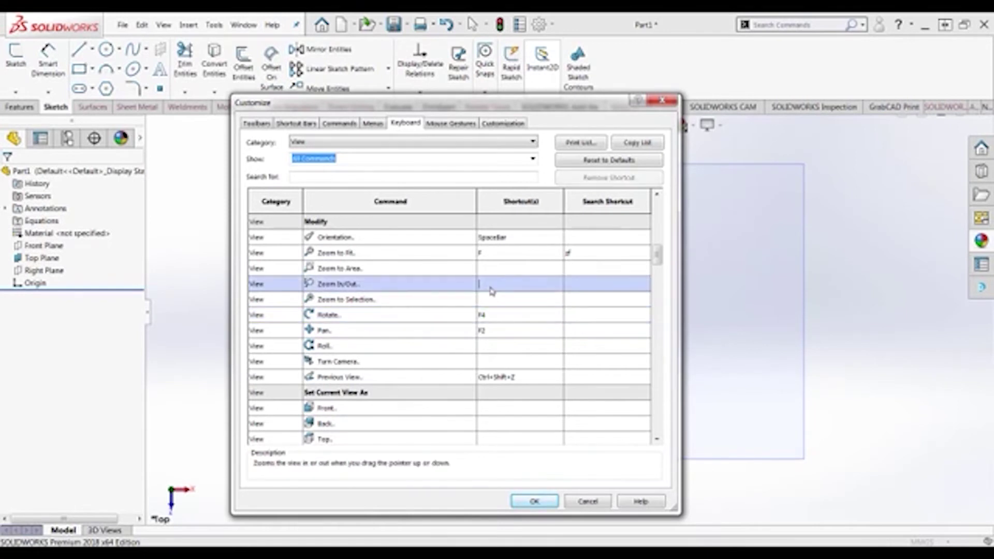
pyautogui.press('F3')
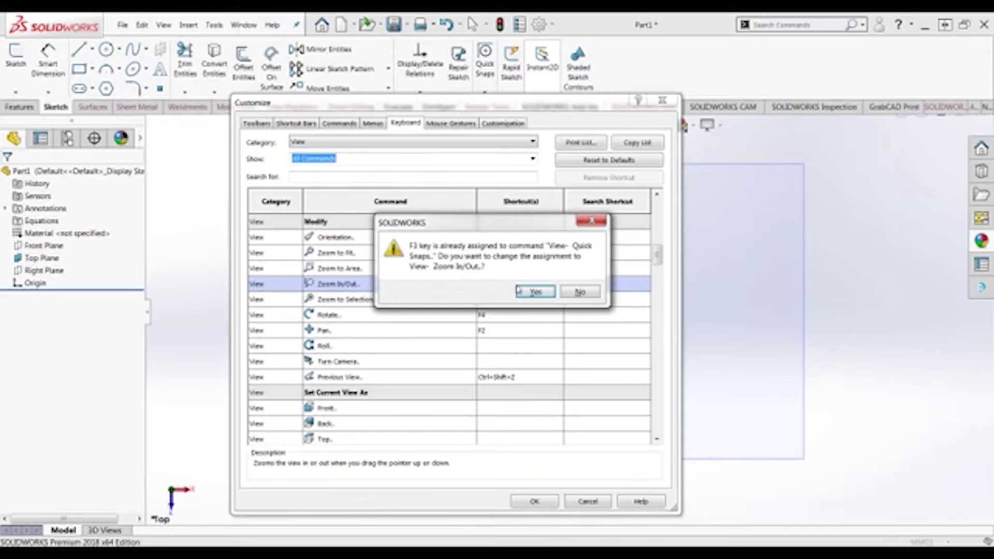
pyautogui.click(533, 292)
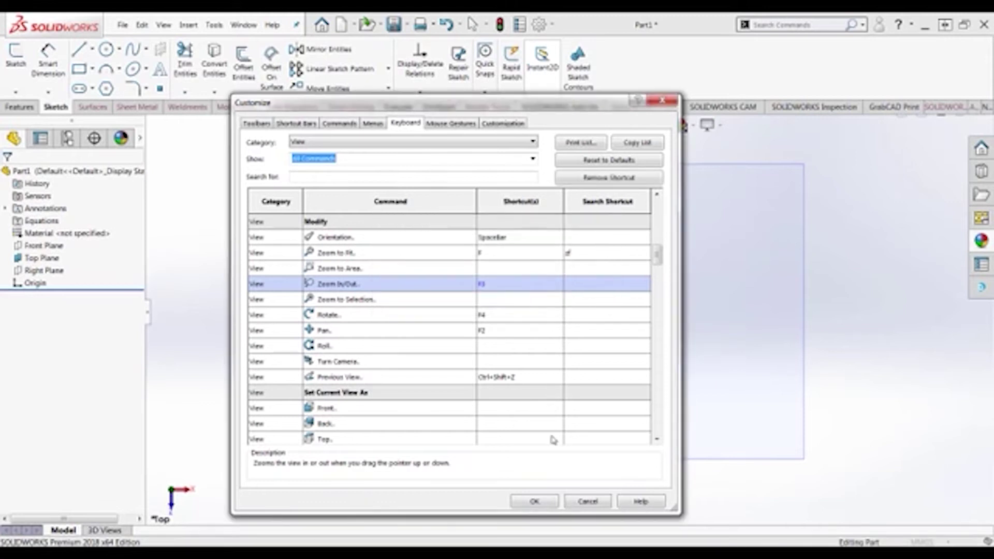
pyautogui.click(535, 502)
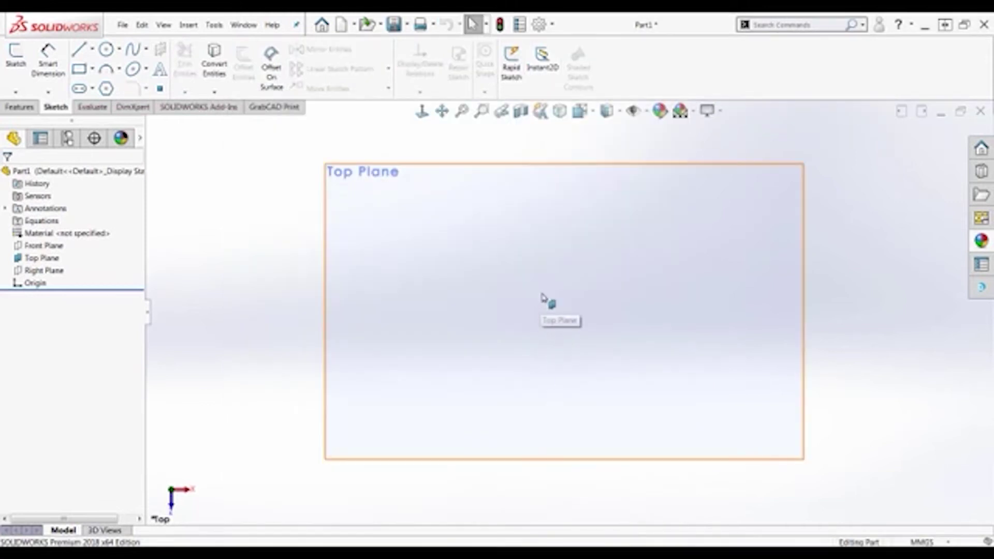
# Step: Use the new shortcuts to pan, zoom out and rotate the Top Plane view
pyautogui.press('F3')
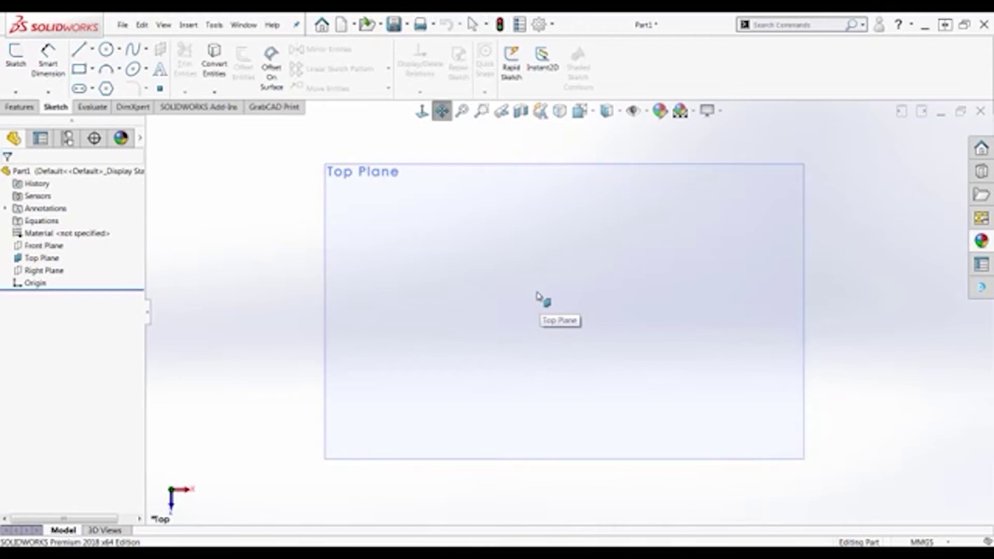
pyautogui.moveTo(845, 285)
pyautogui.mouseDown()
pyautogui.moveTo(855, 284)
pyautogui.moveTo(839, 286)
pyautogui.mouseUp()
pyautogui.press('Escape')
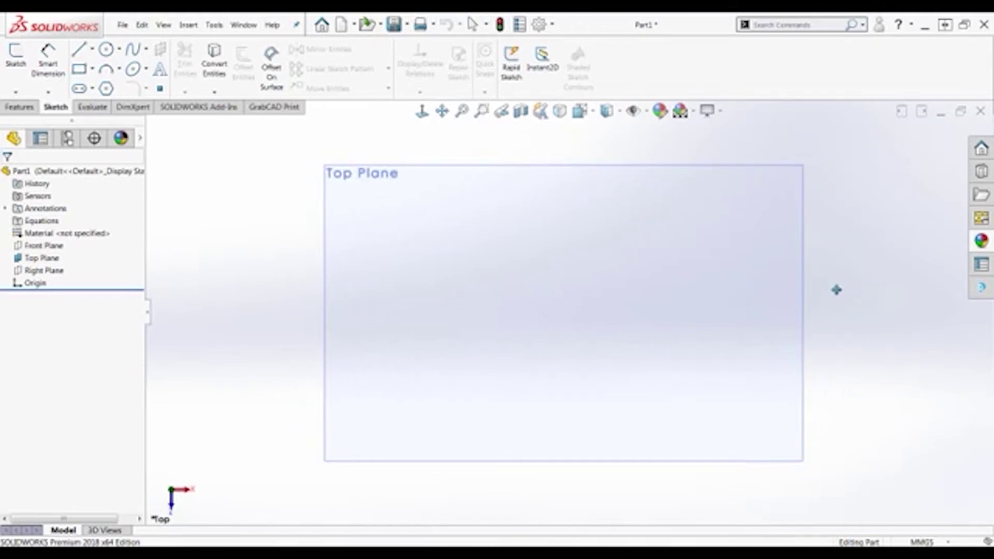
pyautogui.press('f')
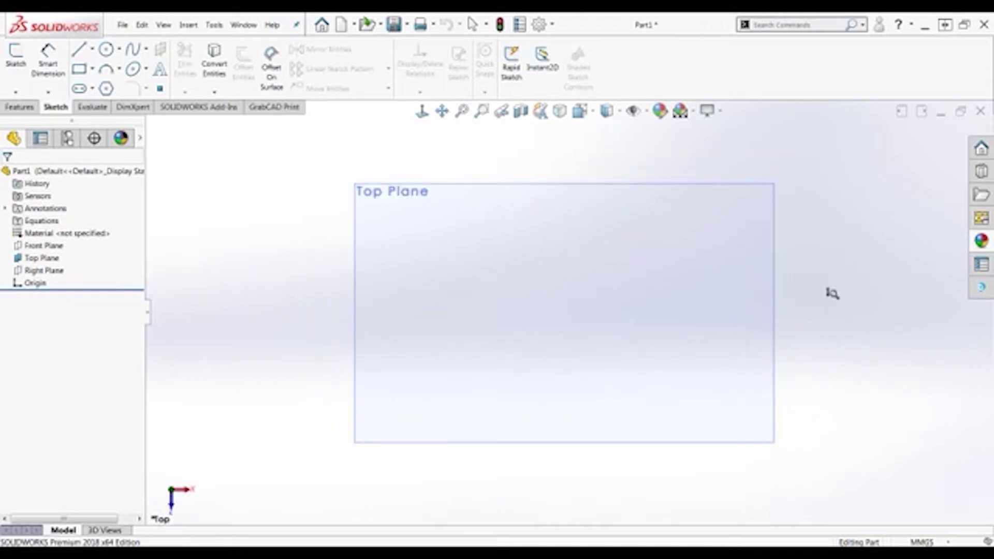
pyautogui.moveTo(835, 288)
pyautogui.mouseDown()
pyautogui.moveTo(821, 313)
pyautogui.moveTo(841, 264)
pyautogui.moveTo(837, 231)
pyautogui.moveTo(795, 334)
pyautogui.moveTo(828, 295)
pyautogui.mouseUp()
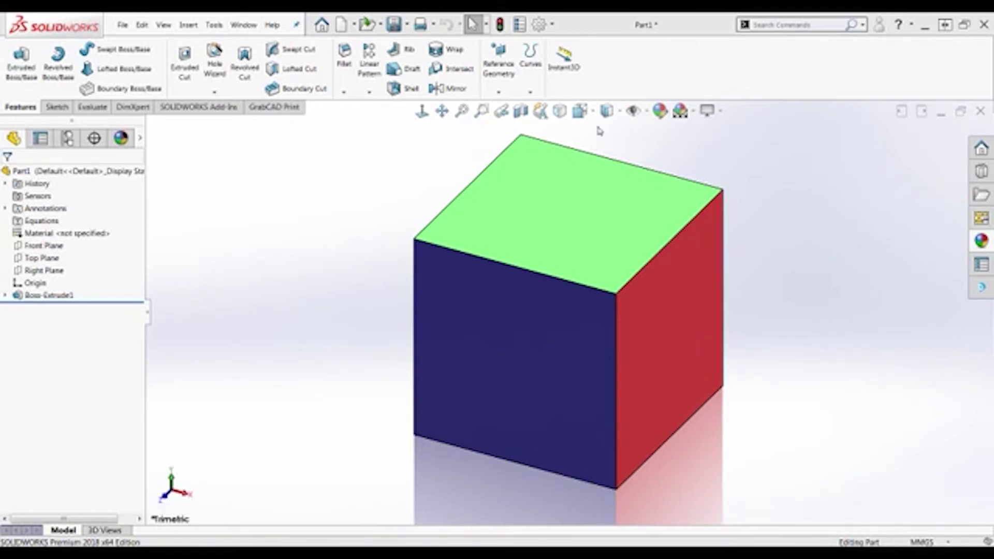
# Step: Float the Orientation panel to the right of the viewport and pin it open
pyautogui.click(607, 110)
pyautogui.press('space')
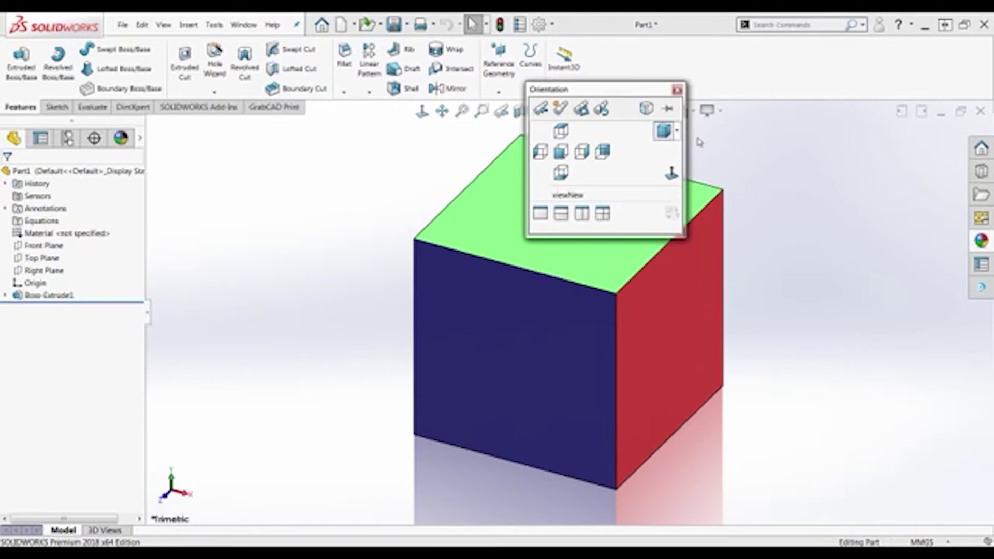
pyautogui.moveTo(644, 94); pyautogui.dragTo(870, 139)
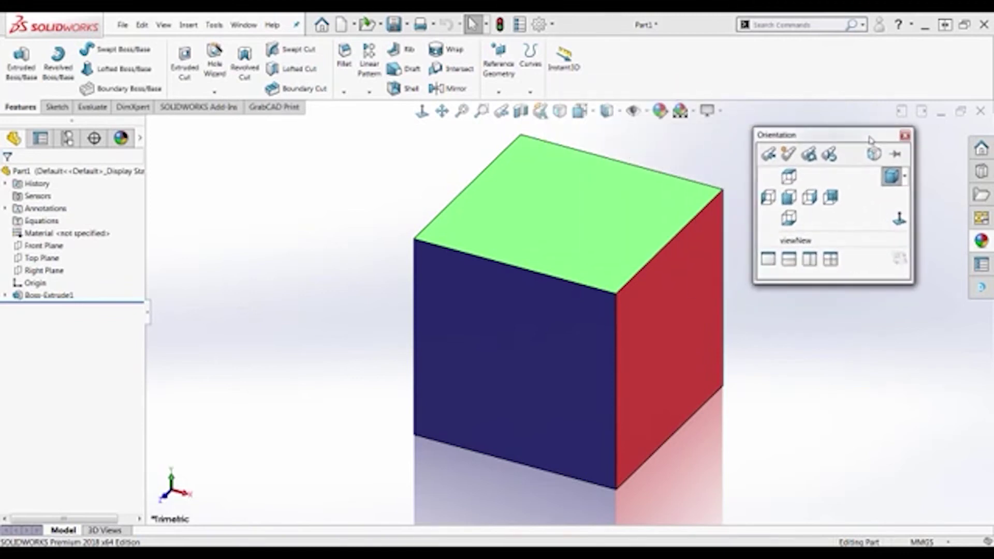
pyautogui.click(905, 135)
pyautogui.press('space')
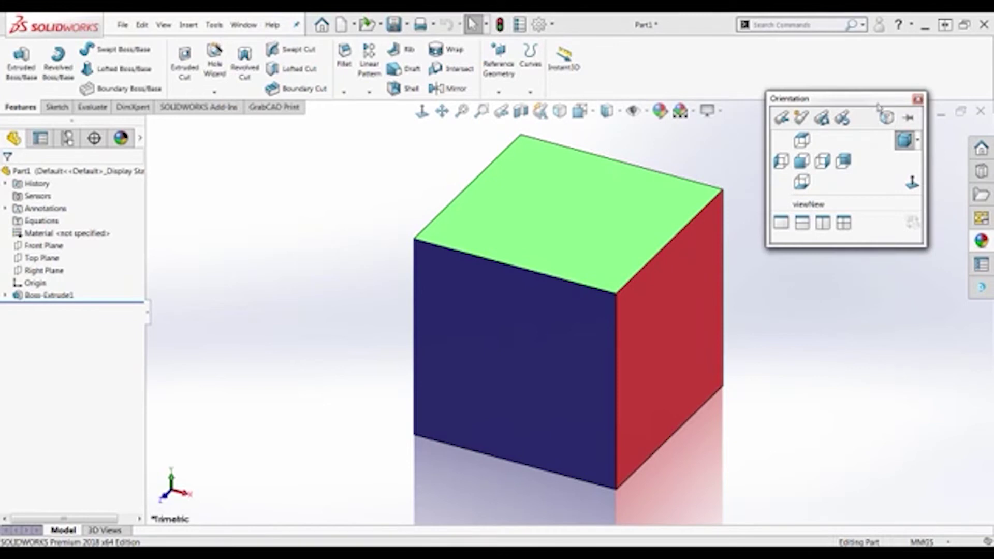
pyautogui.moveTo(878, 105); pyautogui.dragTo(902, 153)
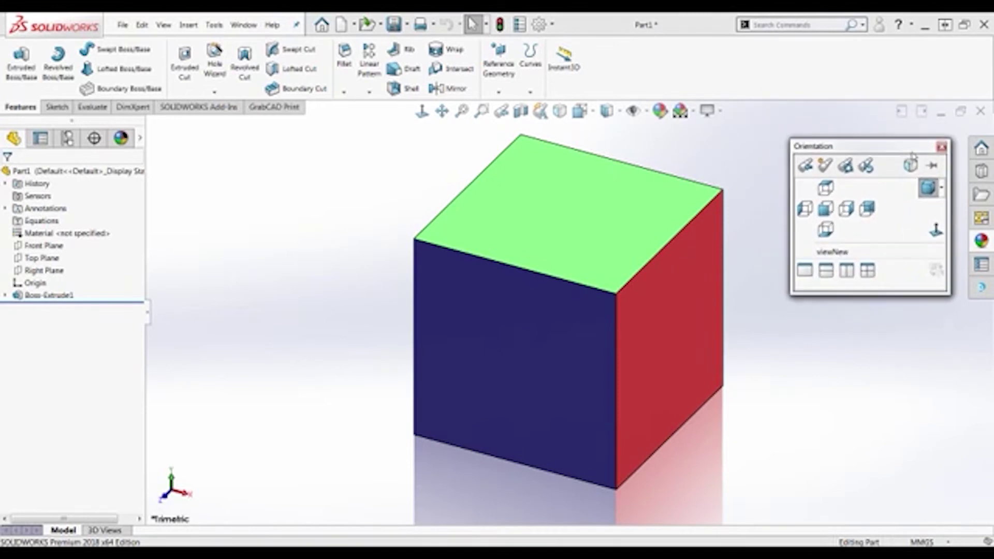
pyautogui.click(932, 165)
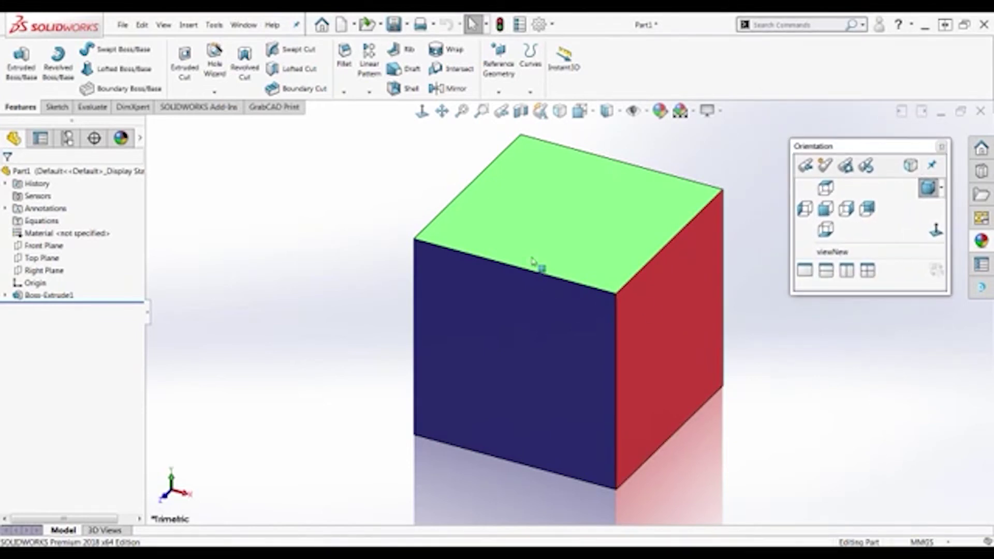
# Step: View the cube from Back, Right, Front, Left, Top and Bottom
pyautogui.click(868, 209)
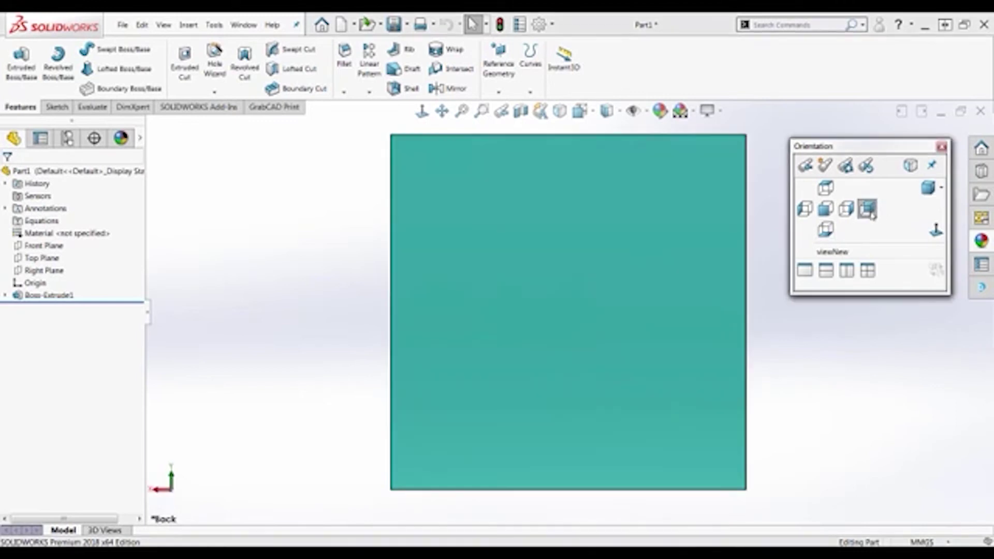
pyautogui.click(848, 210)
pyautogui.click(826, 209)
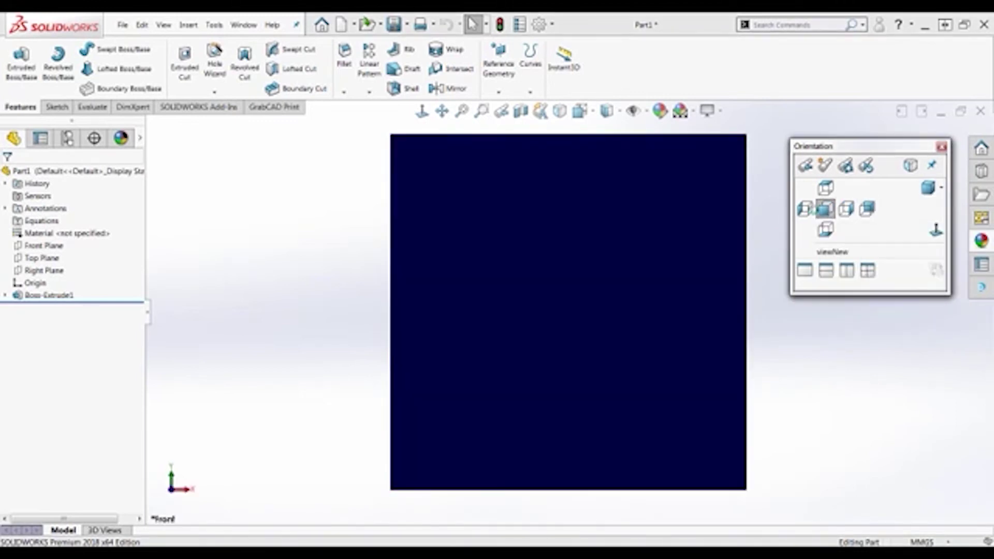
pyautogui.click(806, 209)
pyautogui.click(826, 188)
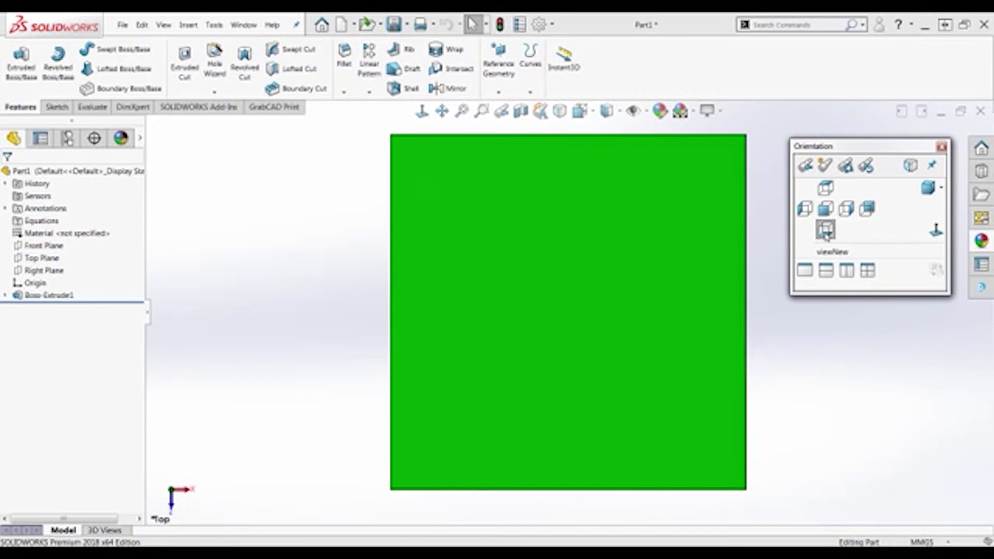
pyautogui.click(826, 230)
# Step: Cycle the cube through Isometric, Dimetric and Trimetric views, ending on Isometric
pyautogui.click(942, 192)
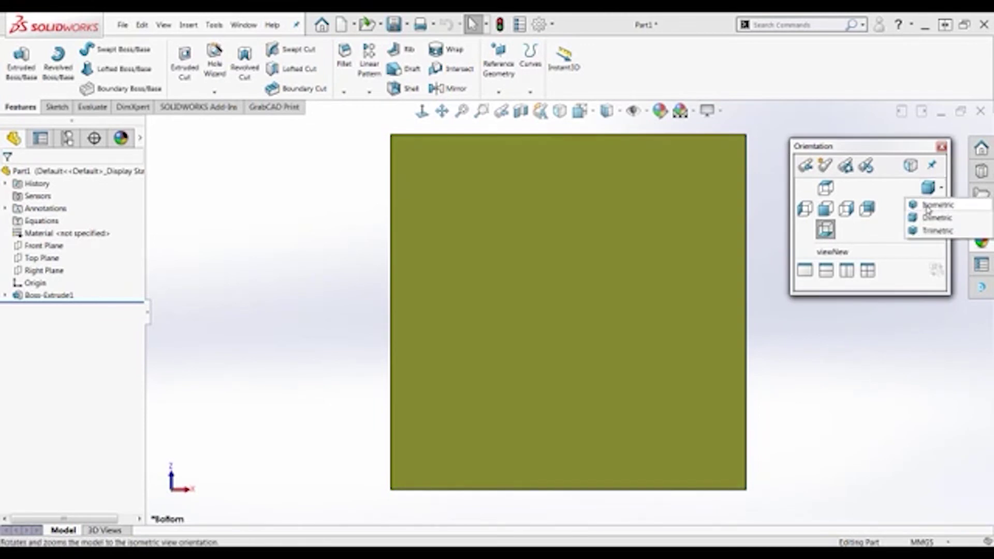
pyautogui.click(930, 203)
pyautogui.click(942, 189)
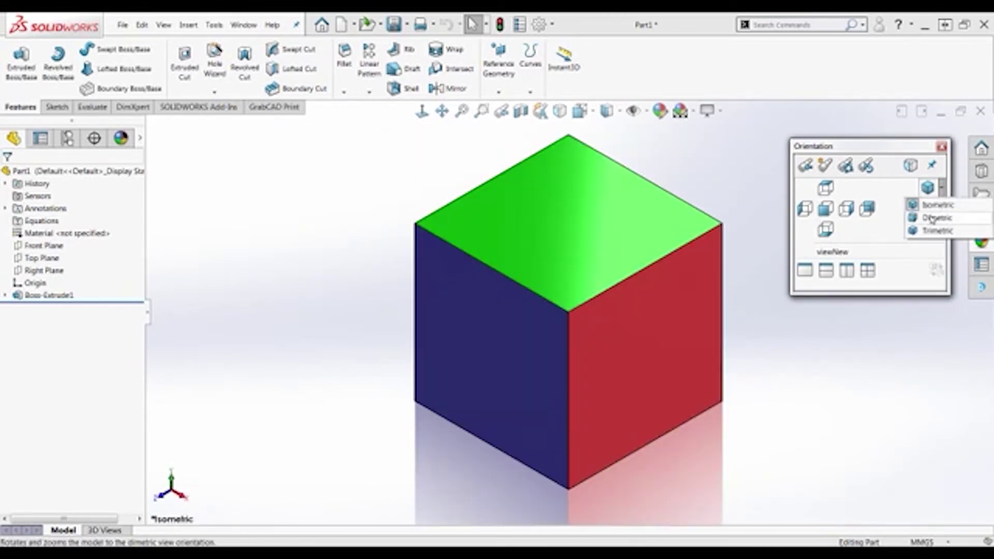
pyautogui.click(937, 218)
pyautogui.click(942, 190)
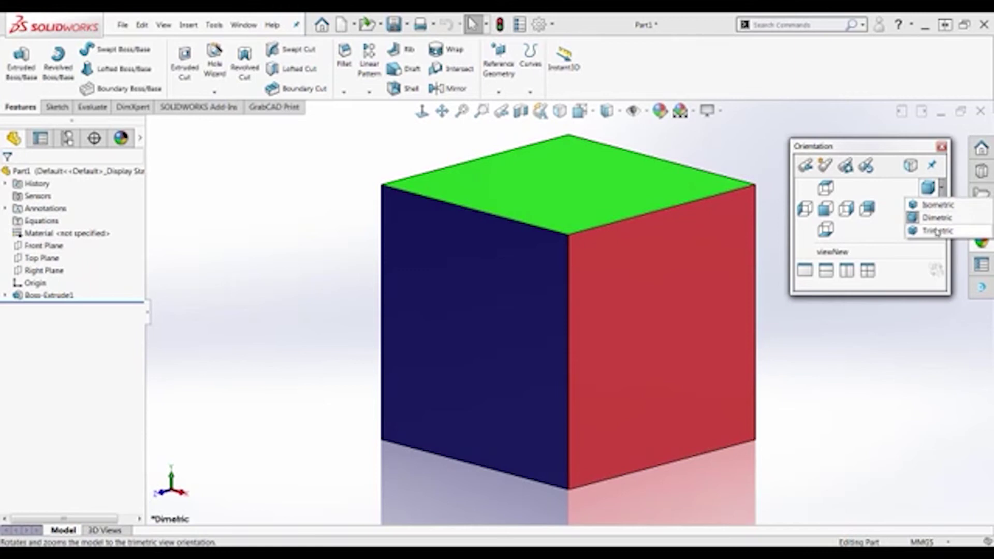
pyautogui.click(937, 230)
pyautogui.click(941, 190)
pyautogui.click(936, 206)
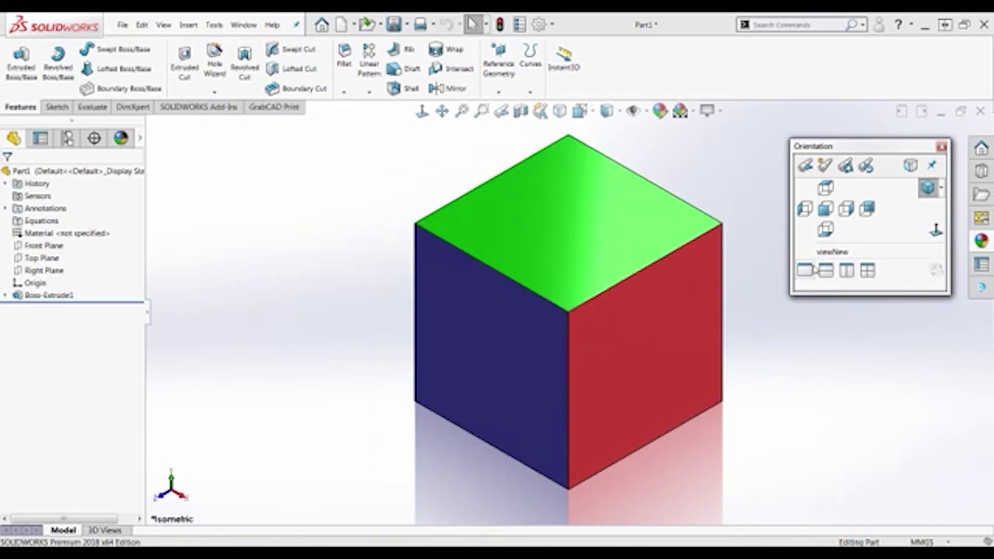
# Step: Try Two View Horizontal, Two View Vertical and Four View layouts, then return to Single View
pyautogui.click(827, 271)
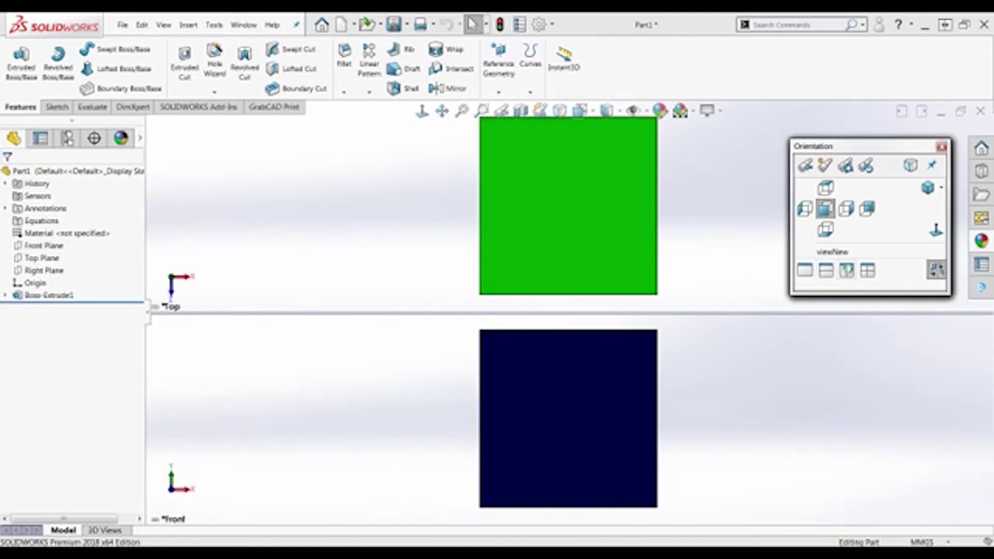
pyautogui.click(847, 270)
pyautogui.click(867, 270)
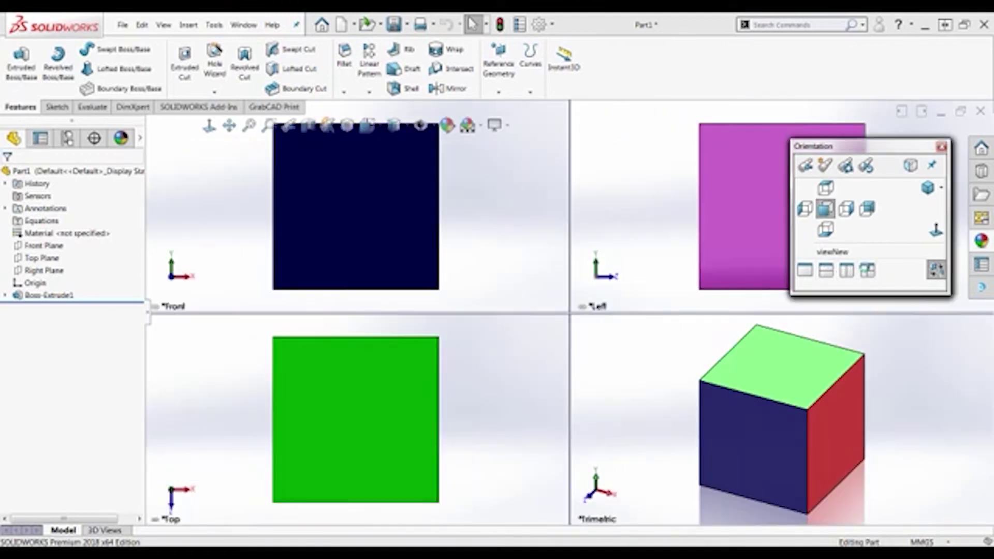
pyautogui.click(806, 271)
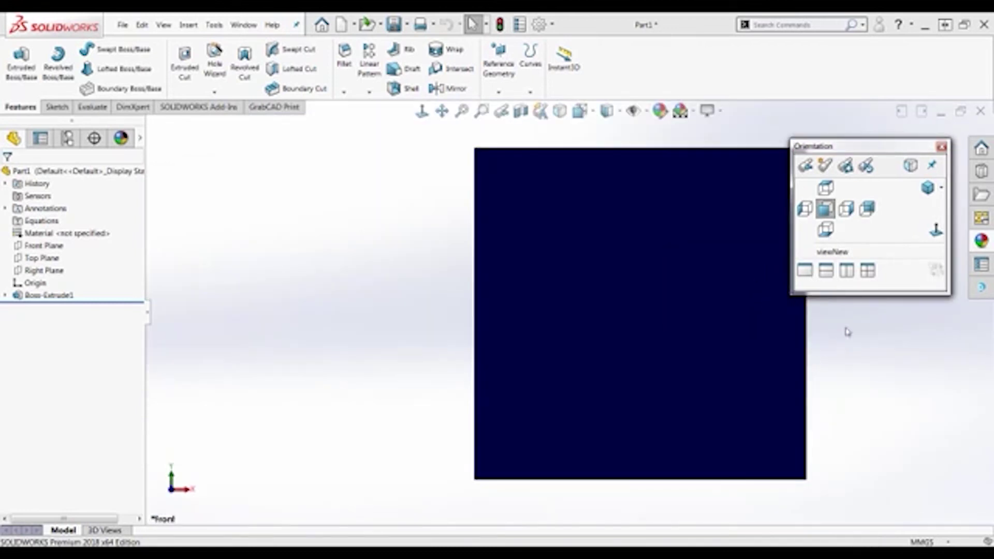
# Step: Turn the view Normal To a side face and the navy face, then restore the angled view
pyautogui.click(937, 233)
pyautogui.moveTo(660, 228); pyautogui.dragTo(770, 241, button='middle')
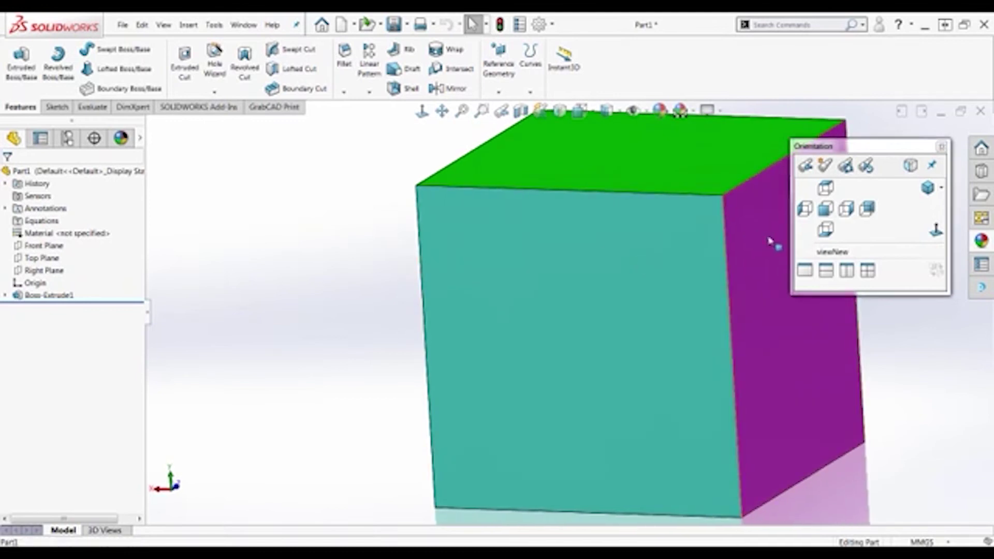
pyautogui.click(770, 241)
pyautogui.click(805, 209)
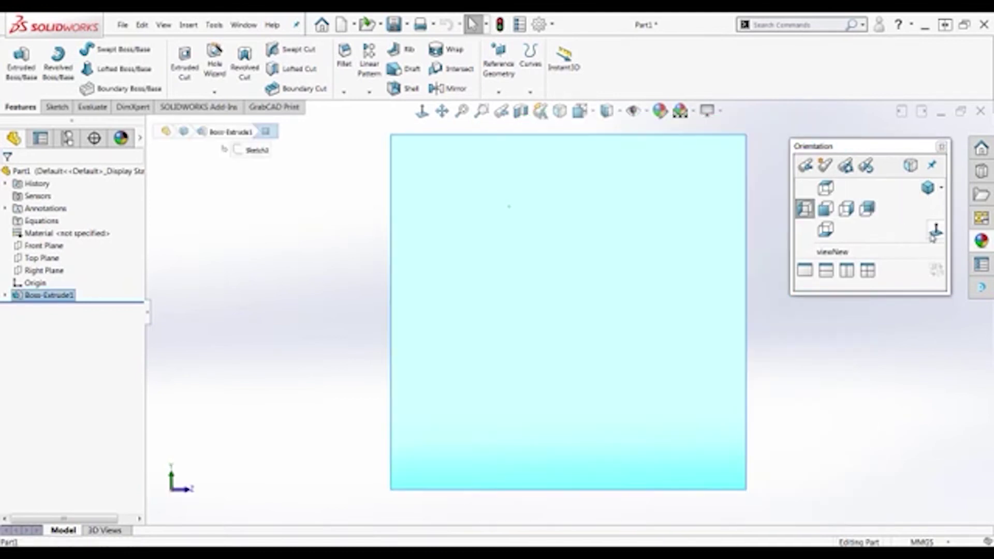
pyautogui.click(802, 343)
pyautogui.moveTo(799, 337); pyautogui.dragTo(752, 337, button='middle')
pyautogui.click(753, 337)
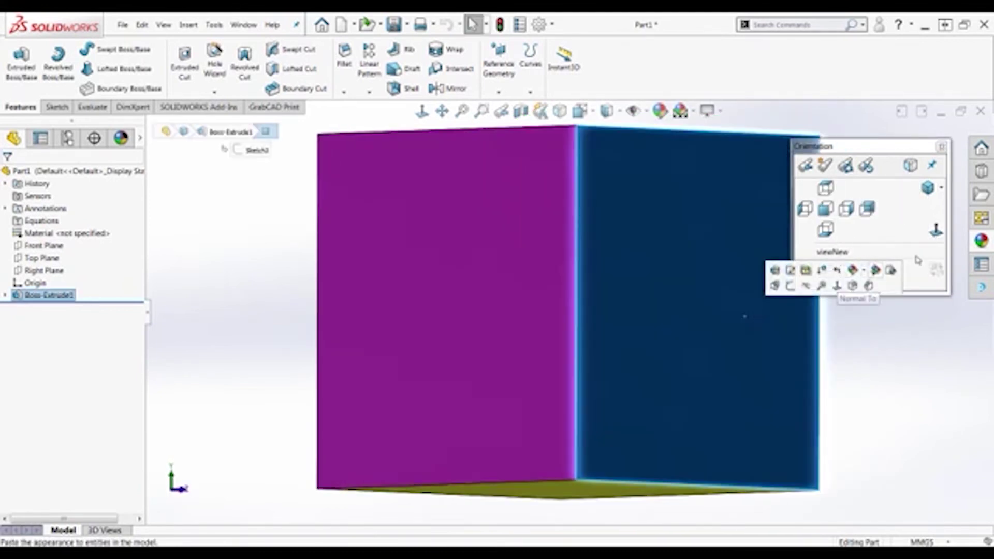
pyautogui.click(937, 230)
pyautogui.click(852, 317)
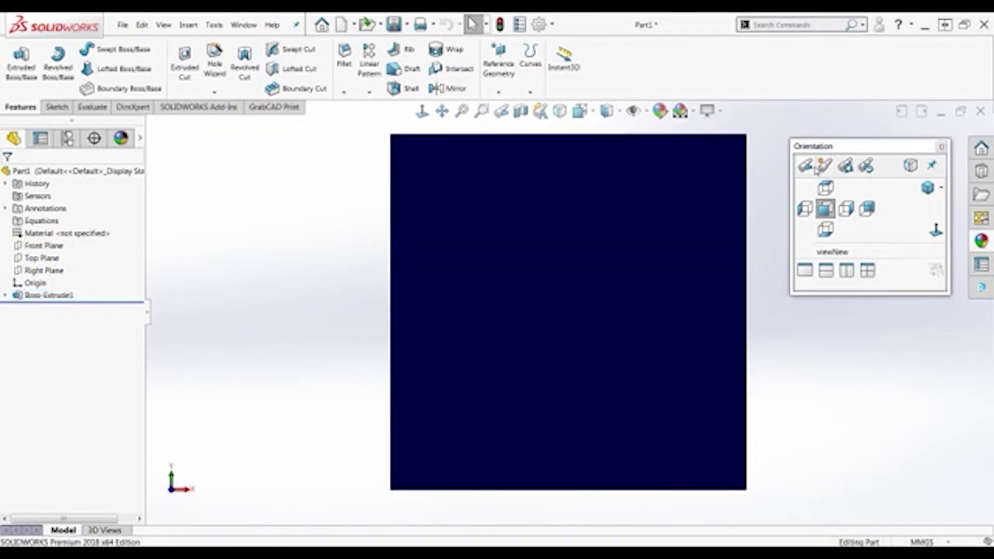
pyautogui.click(822, 166)
# Step: Save the current angled view as the named view newView
pyautogui.click(807, 165)
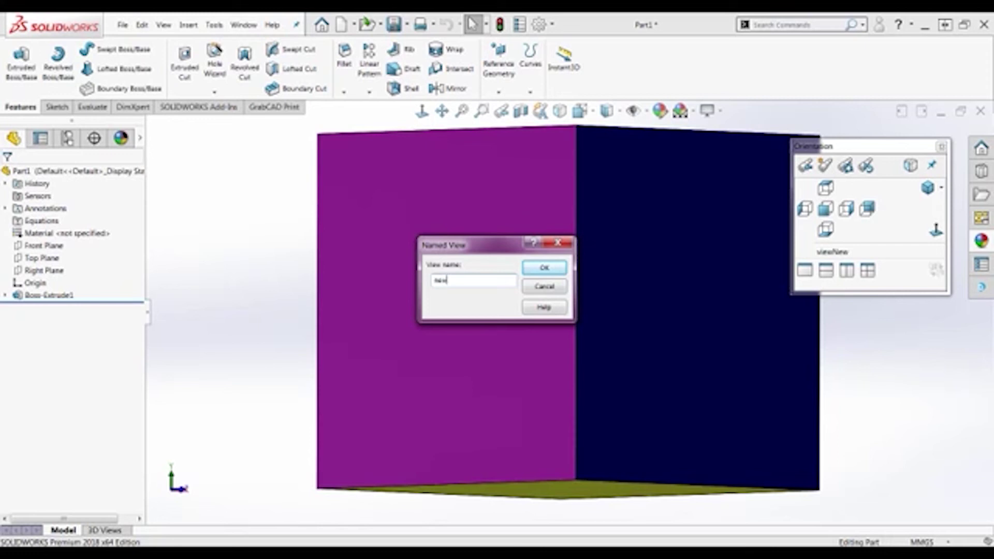
pyautogui.write('newView')
pyautogui.press('Return')
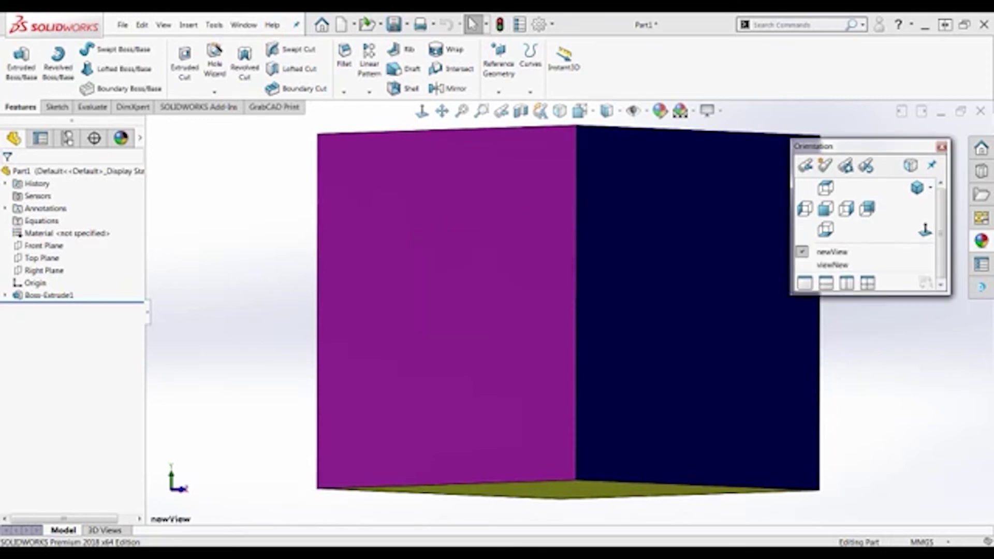
# Step: Reset the standard views to defaults and orbit the cube to its red and green faces
pyautogui.click(846, 167)
pyautogui.click(866, 166)
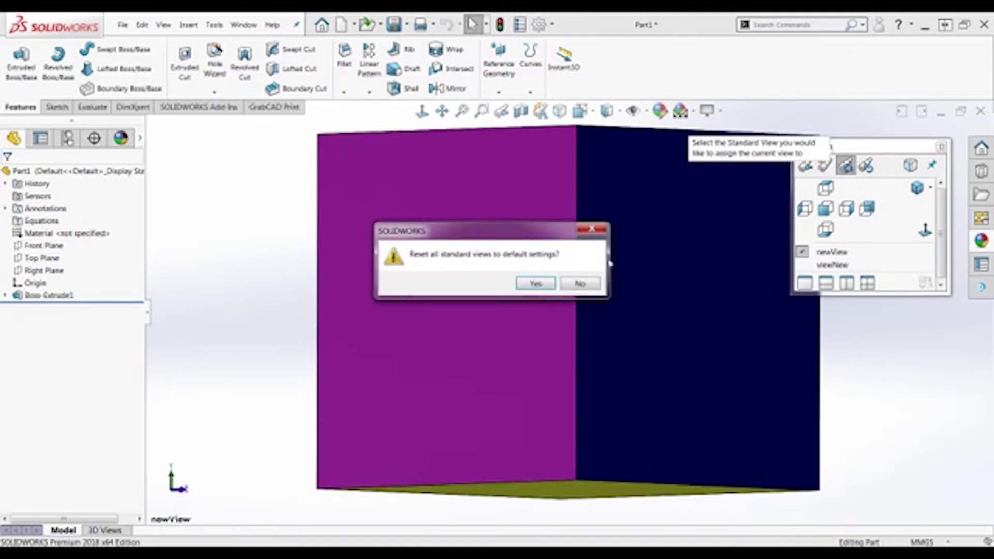
pyautogui.click(547, 285)
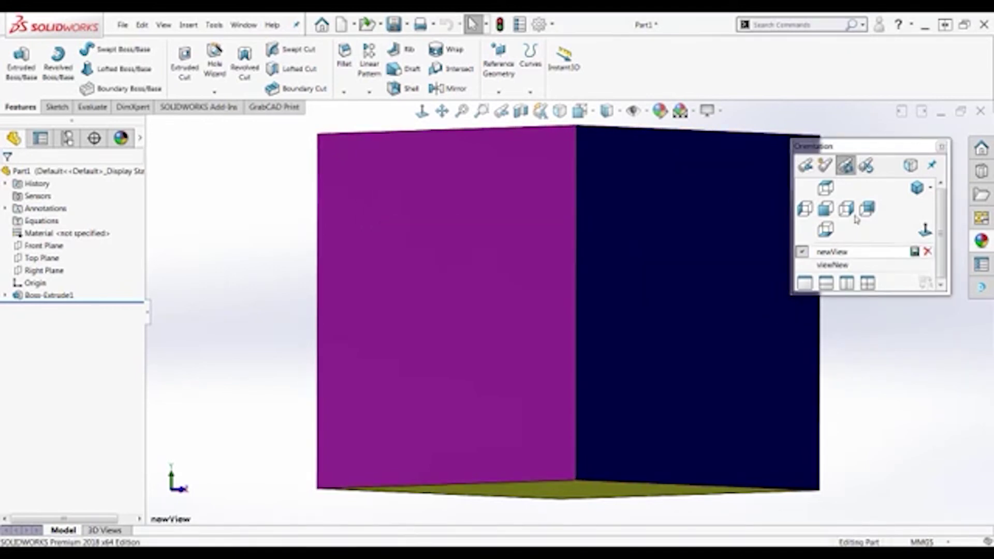
pyautogui.moveTo(702, 243); pyautogui.dragTo(531, 251, button='middle')
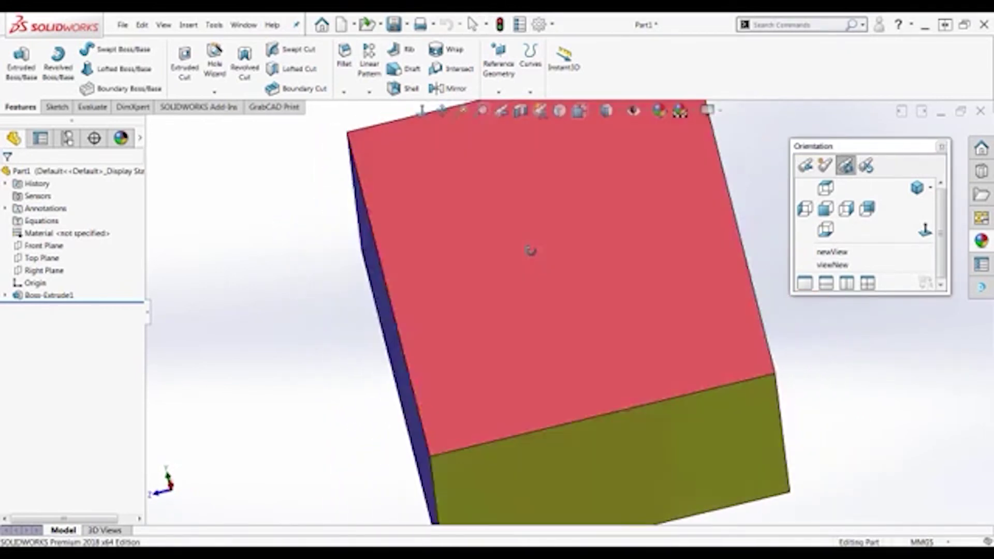
# Step: Snap to Isometric, then pick isometric and bottom views from the View Selector cage
pyautogui.click(918, 187)
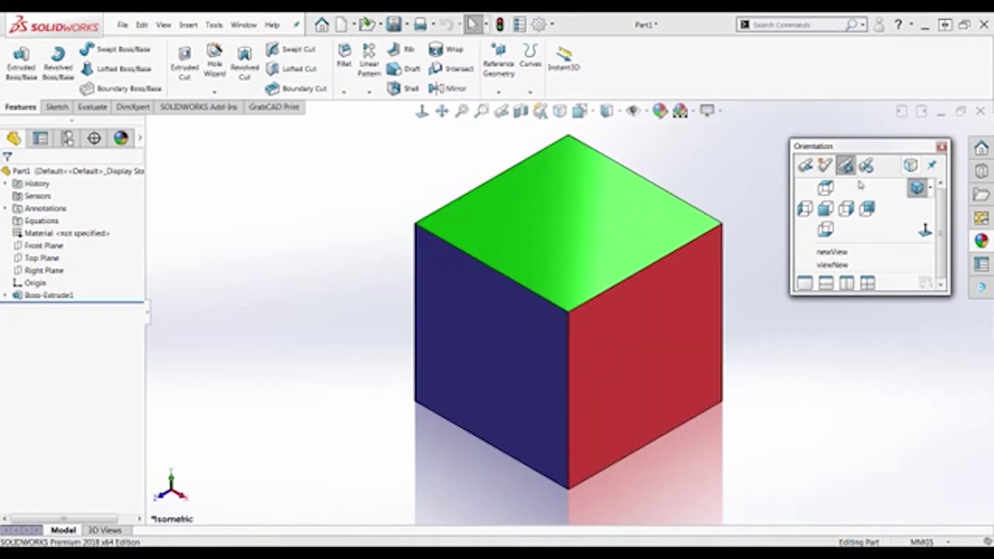
pyautogui.click(910, 166)
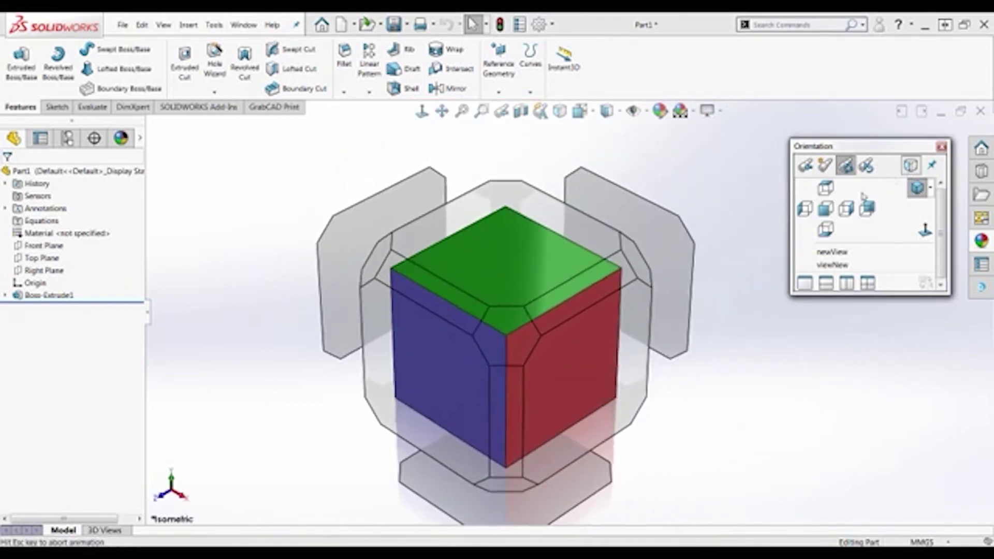
pyautogui.click(546, 320)
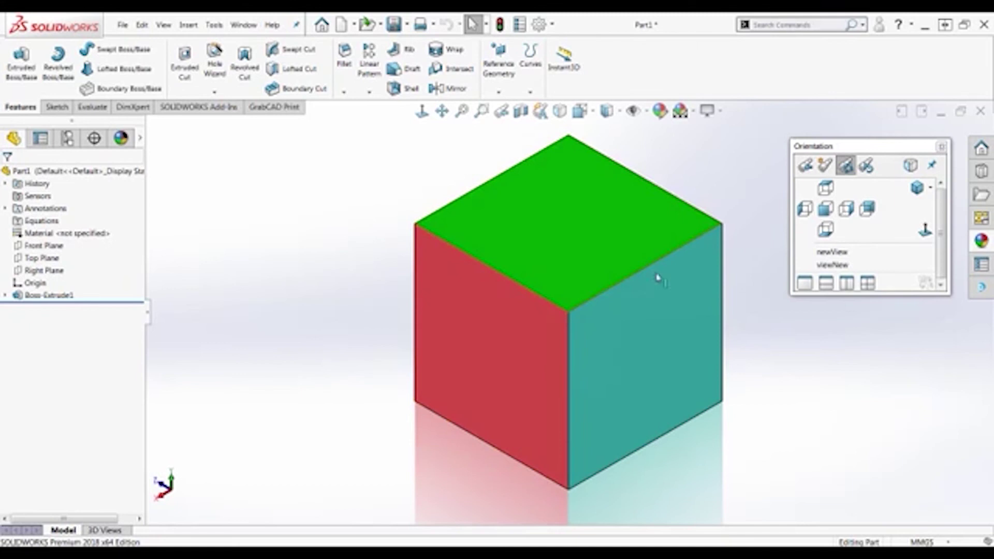
pyautogui.press('space')
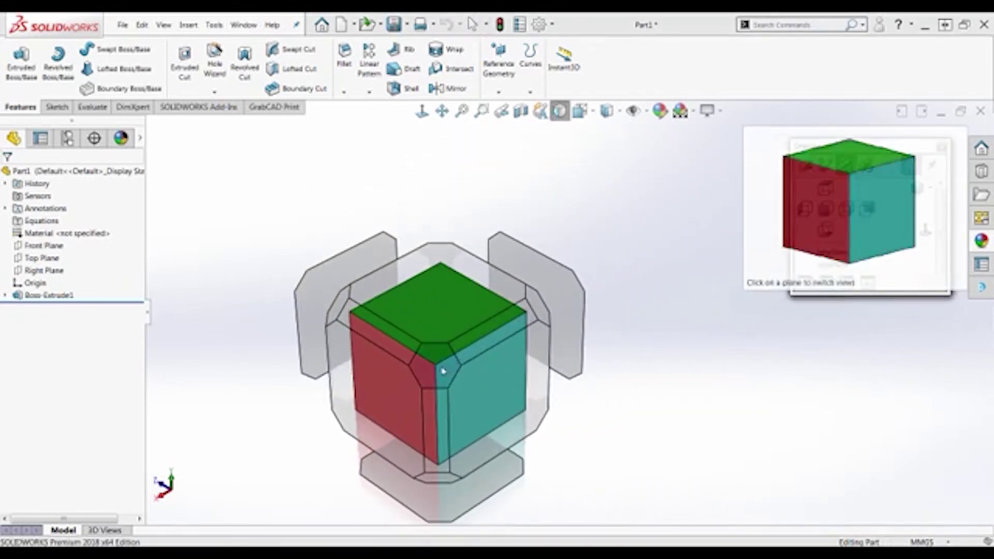
pyautogui.click(446, 368)
pyautogui.click(913, 166)
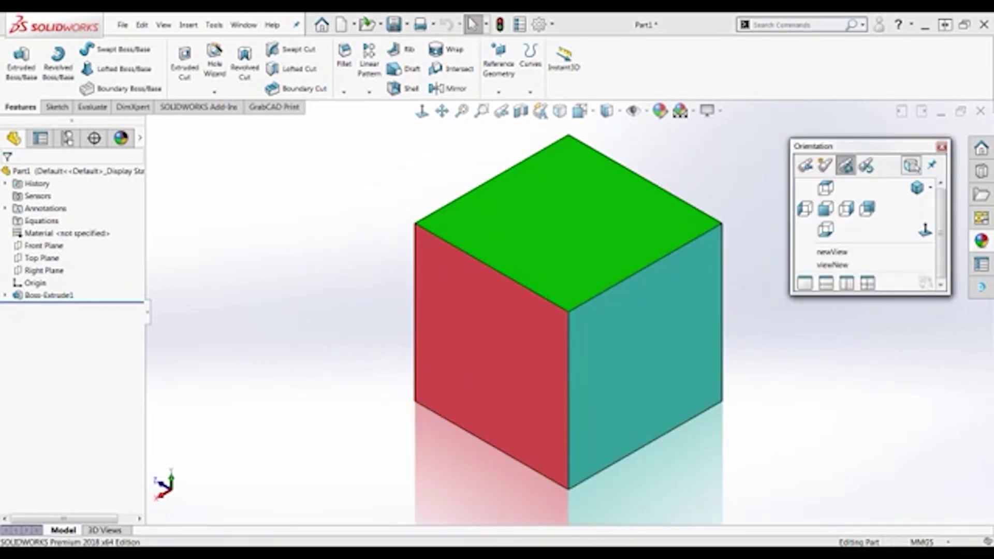
pyautogui.click(449, 483)
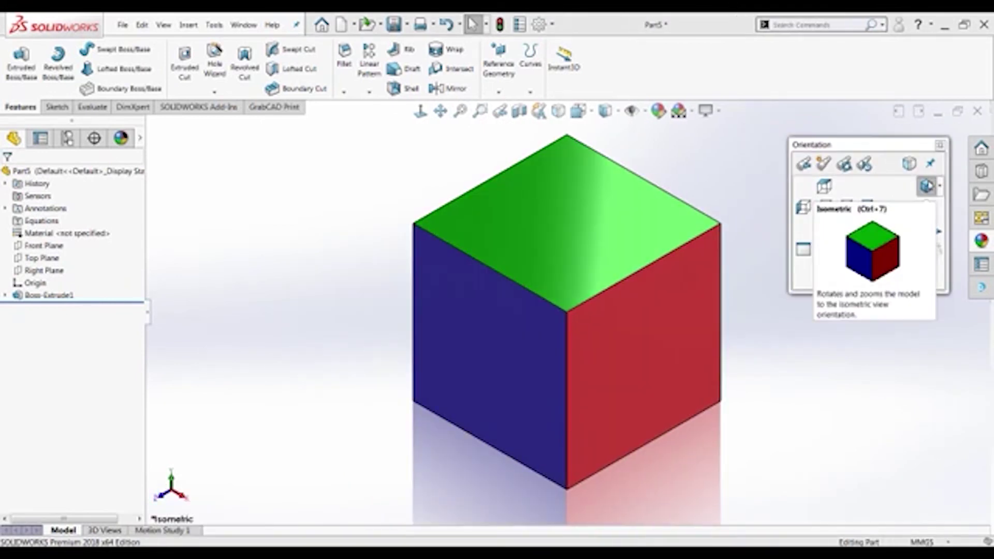
# Step: Close the Orientation panel and enable the Standard Views toolbar in Customize > Toolbars
pyautogui.click(941, 147)
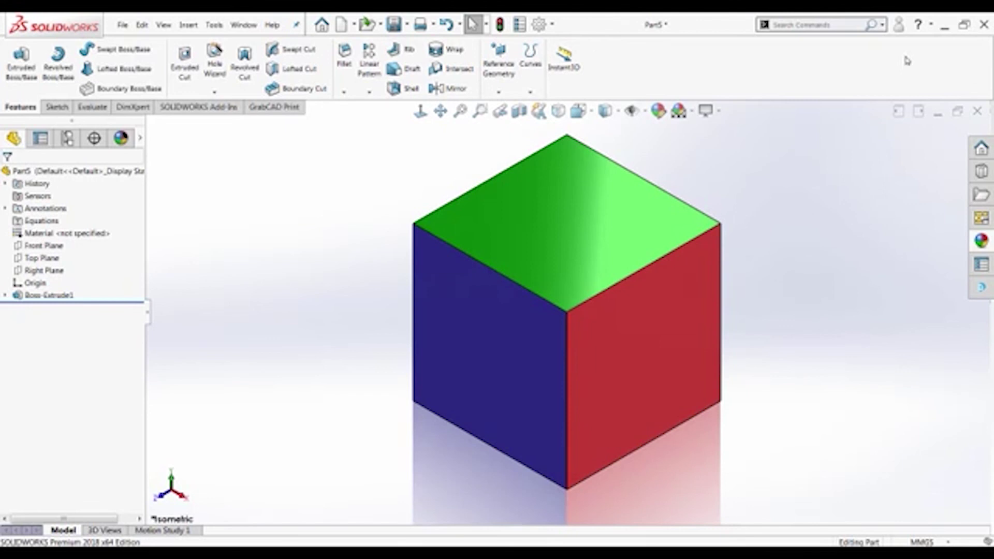
pyautogui.click(553, 24)
pyautogui.click(569, 54)
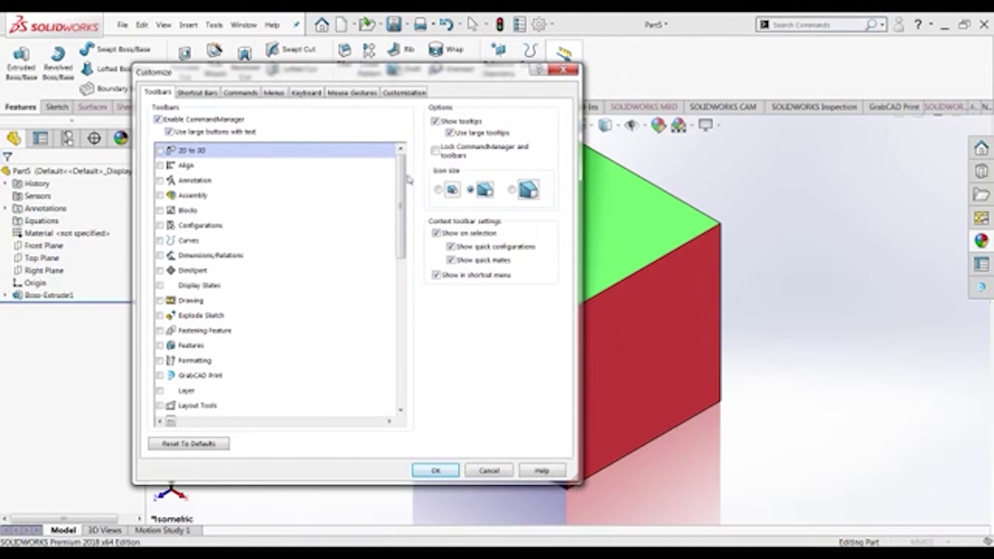
pyautogui.moveTo(404, 202); pyautogui.dragTo(414, 323)
pyautogui.click(161, 345)
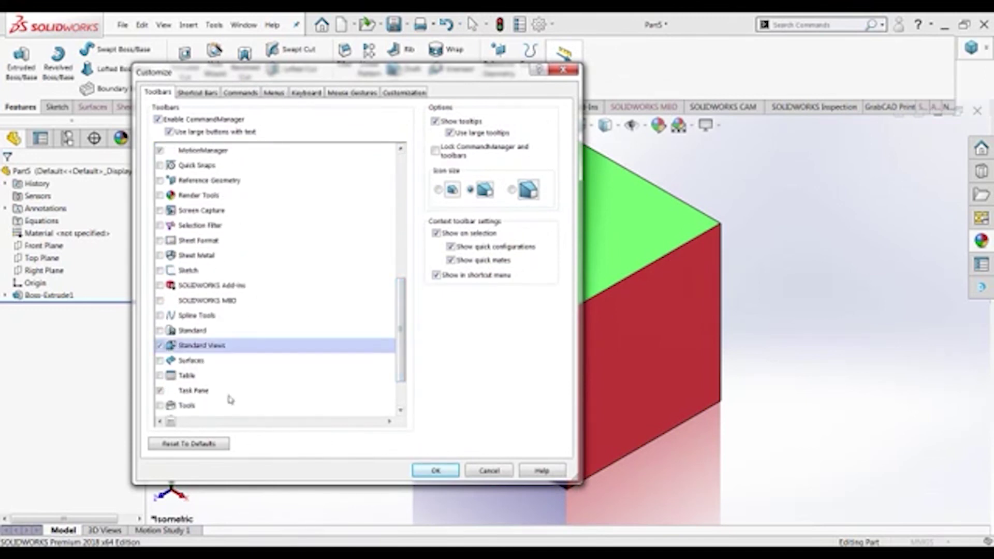
pyautogui.click(445, 472)
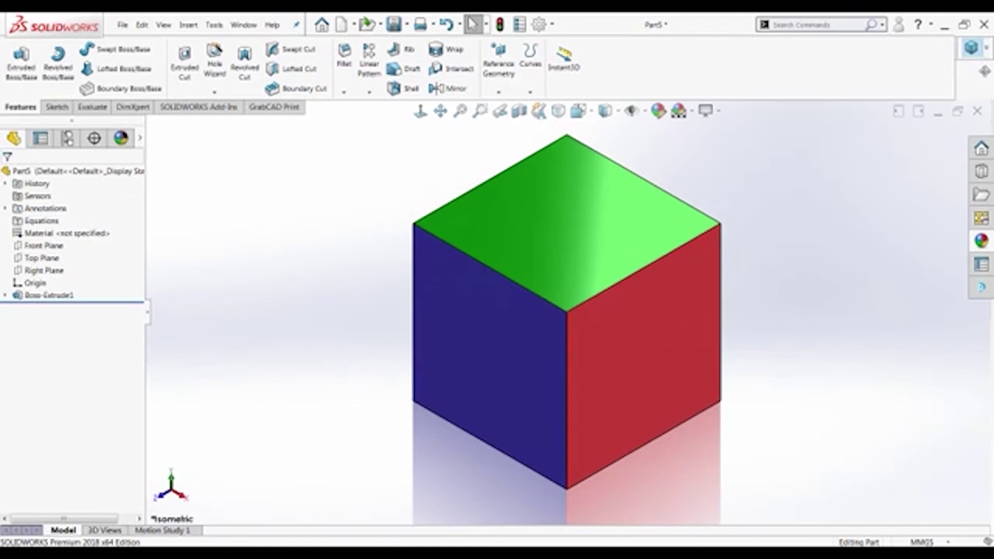
# Step: Move the Standard Views toolbar along the top, then show Part5 in Trimetric, then Back
pyautogui.moveTo(985, 72); pyautogui.dragTo(705, 47)
pyautogui.moveTo(988, 52)
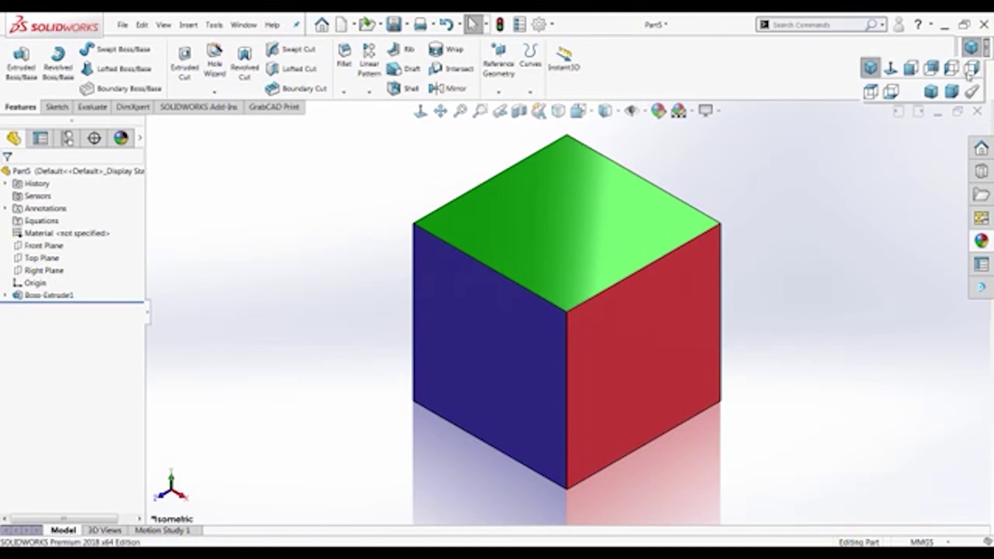
pyautogui.click(932, 91)
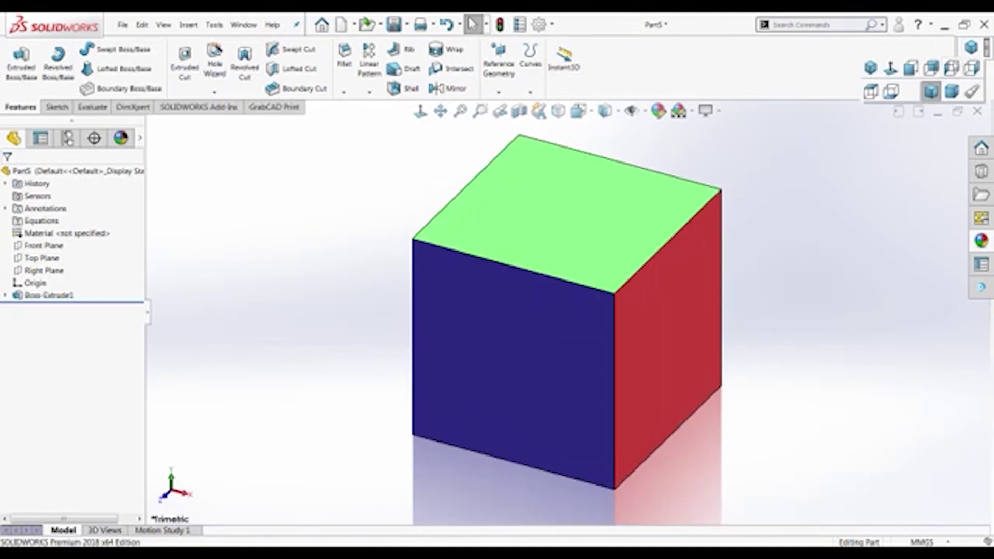
pyautogui.click(931, 68)
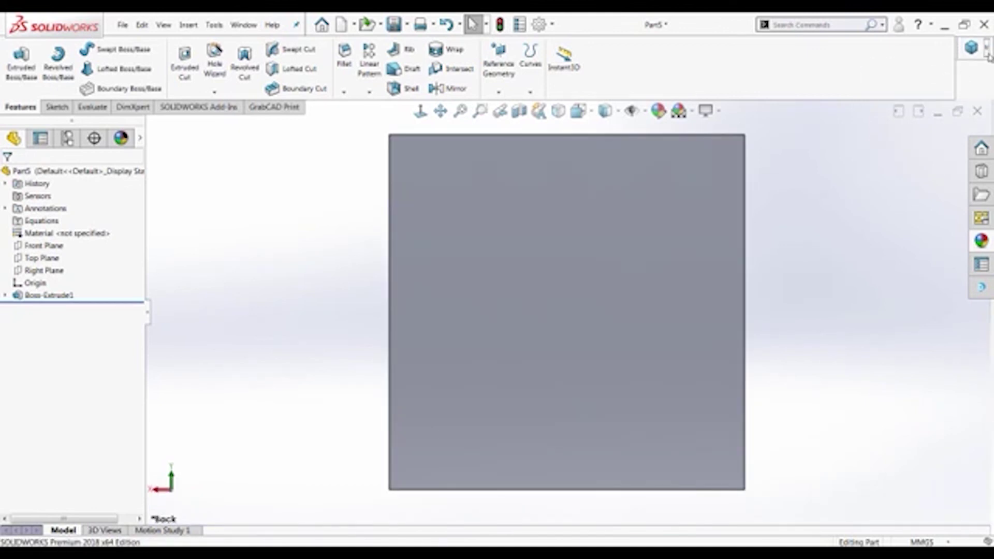